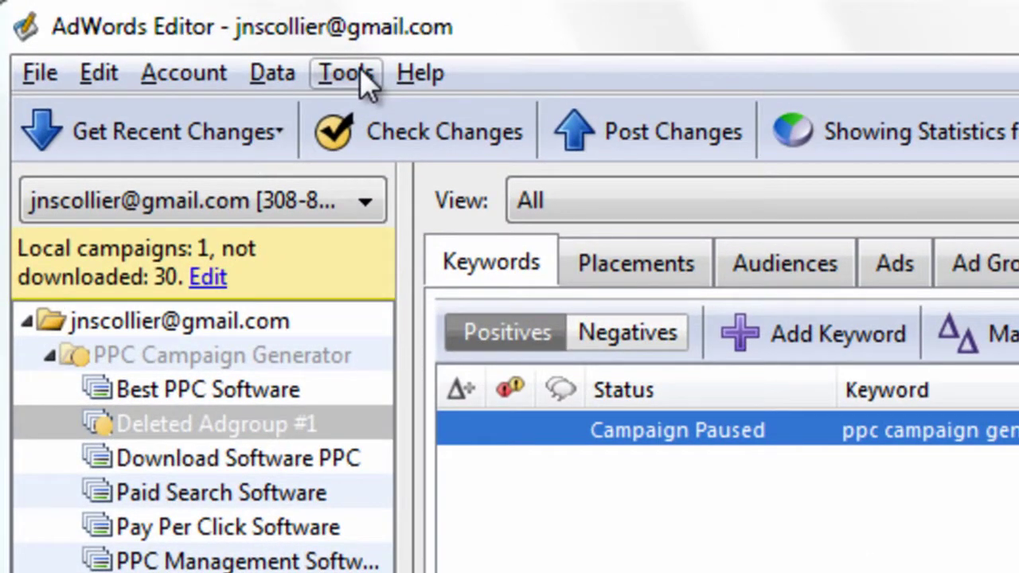
# Step: In Settings, keep deleted items hidden and enable 'Download deleted and ended campaigns and ad groups'
pyautogui.click(346, 73)
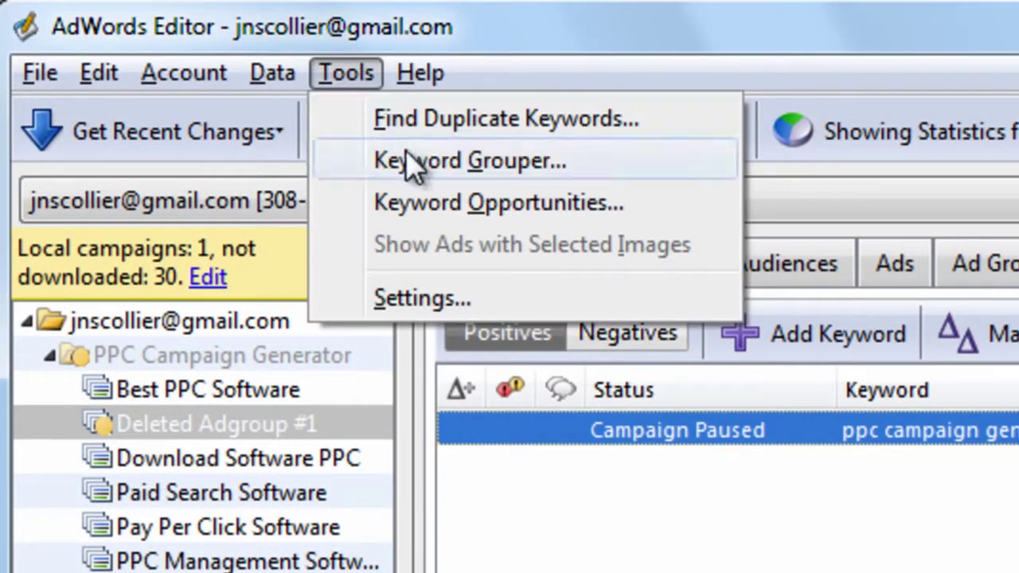
pyautogui.click(477, 299)
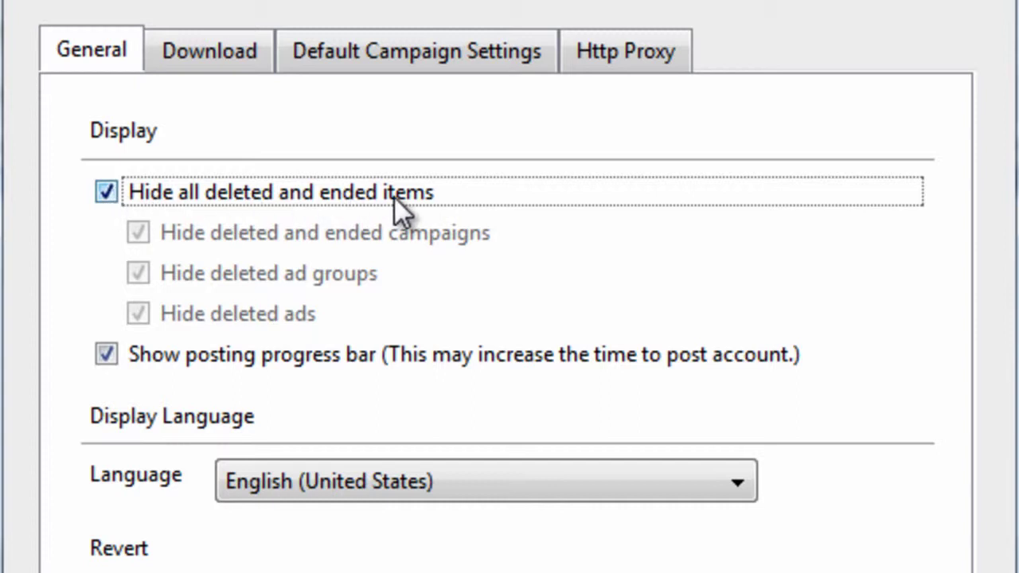
pyautogui.click(109, 196)
pyautogui.click(108, 195)
pyautogui.click(209, 48)
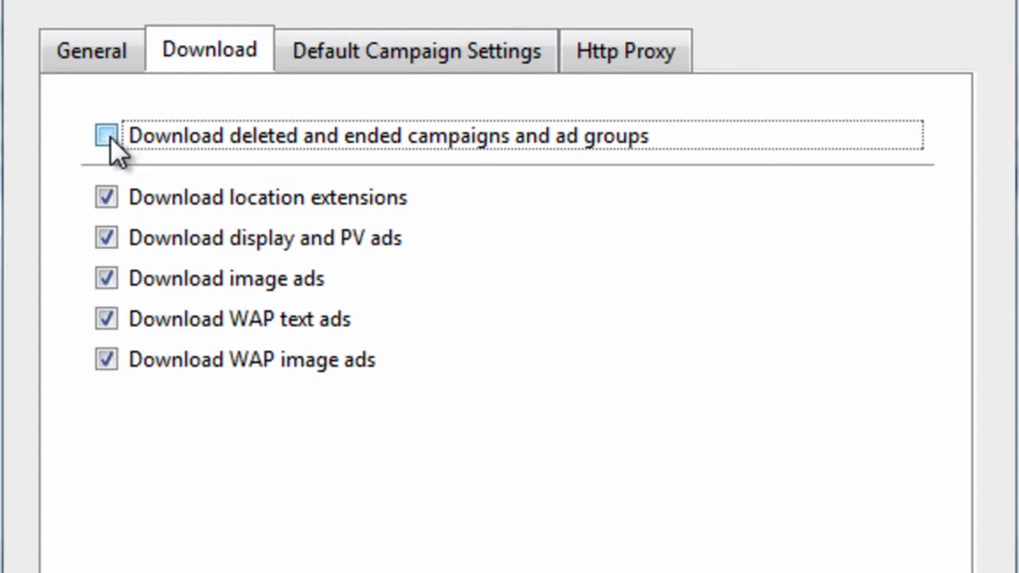
pyautogui.click(103, 65)
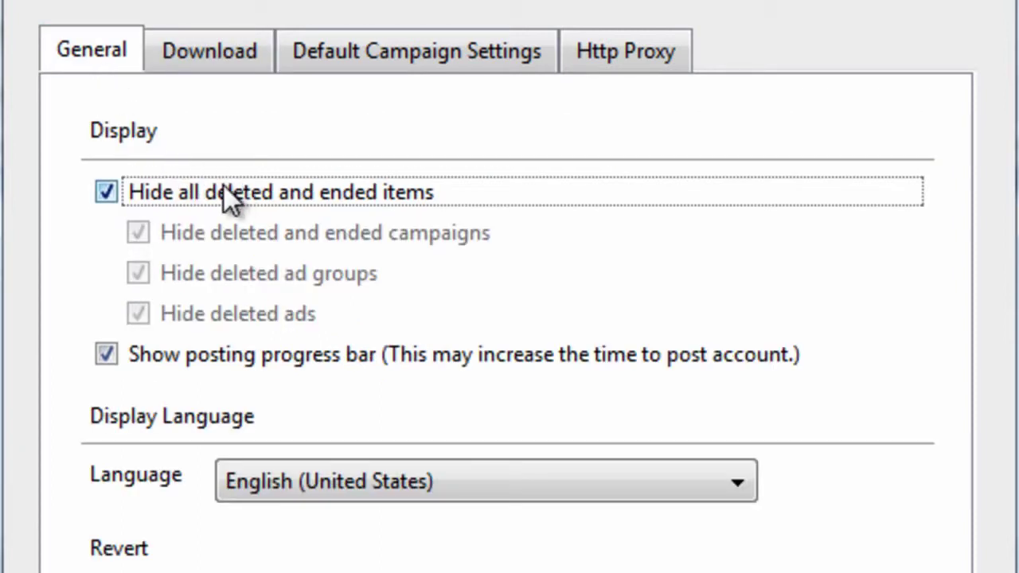
pyautogui.click(199, 64)
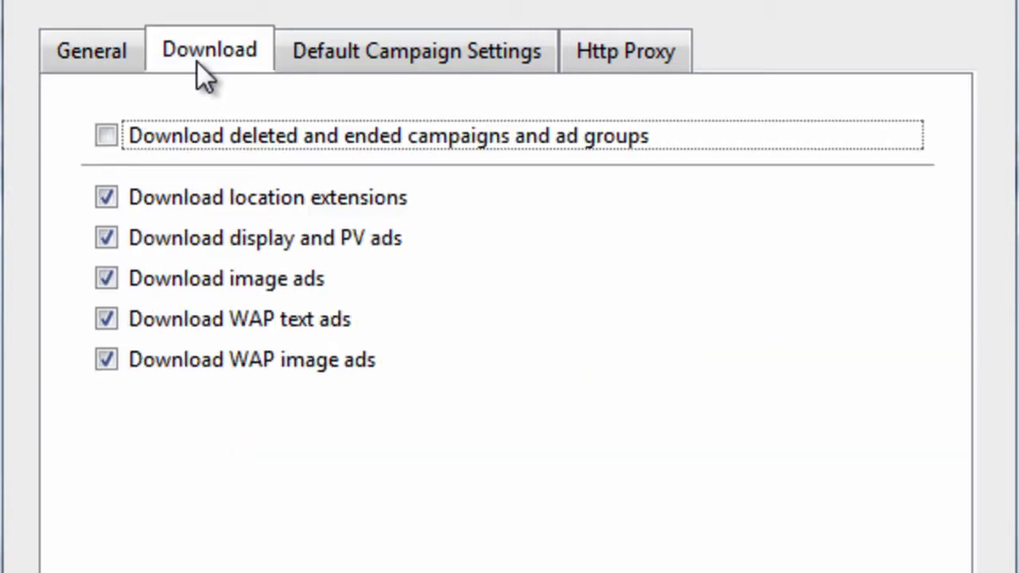
pyautogui.click(111, 135)
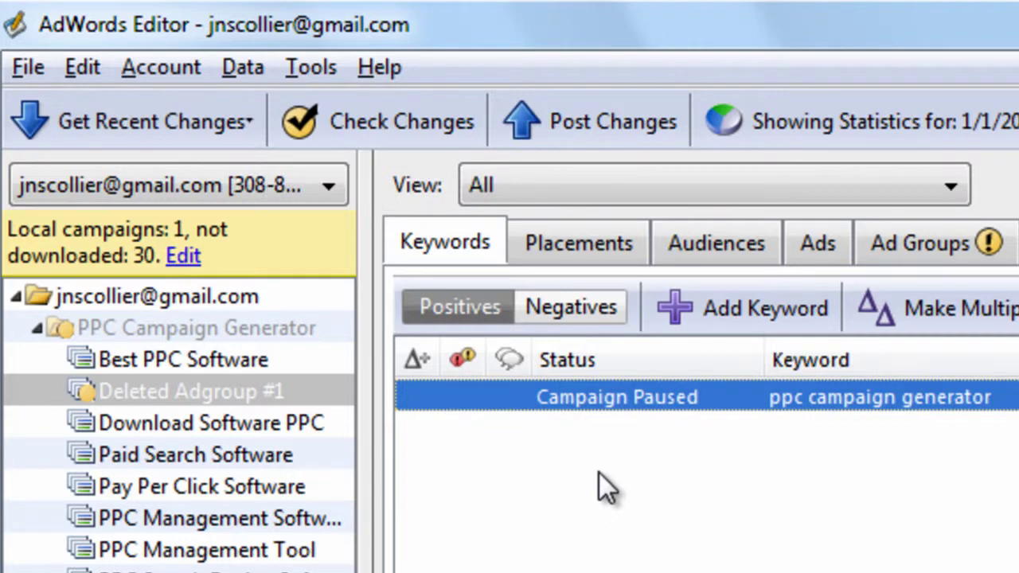
# Step: Add 'Deleted Adgroup #2' on the Ad Groups tab, then undo and redo the additions
pyautogui.click(995, 245)
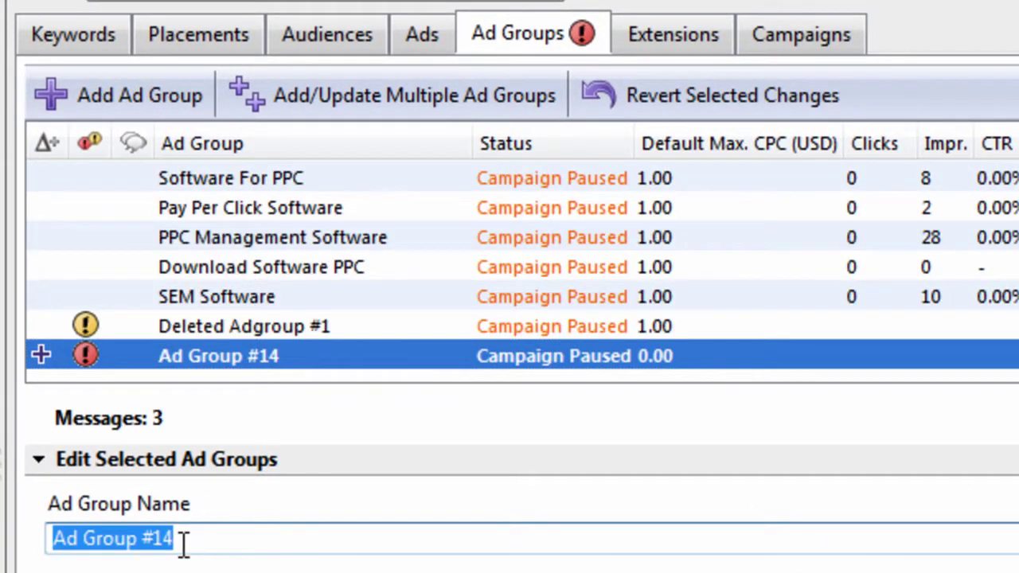
pyautogui.write('Delet')
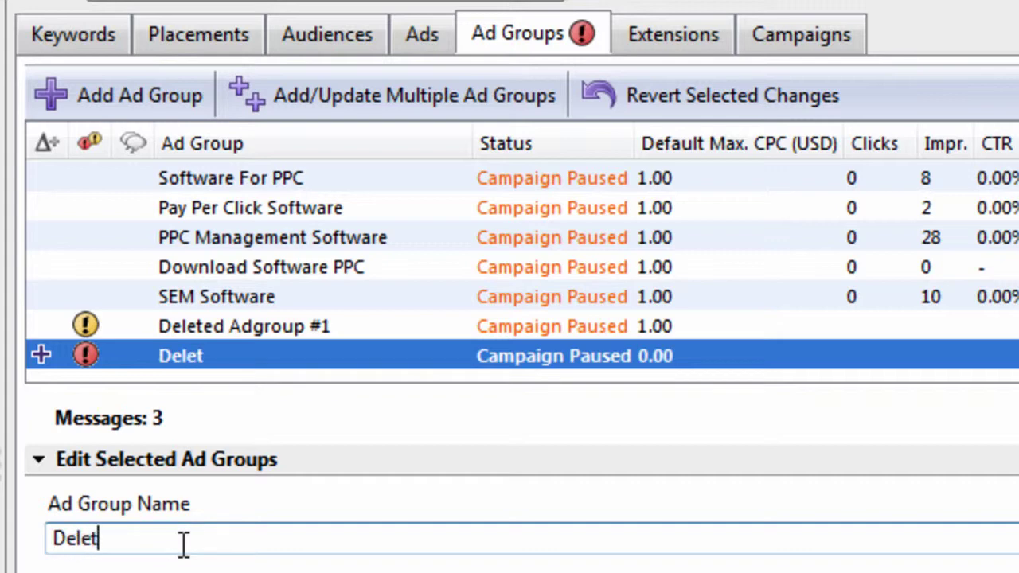
pyautogui.write('ed Adgroup')
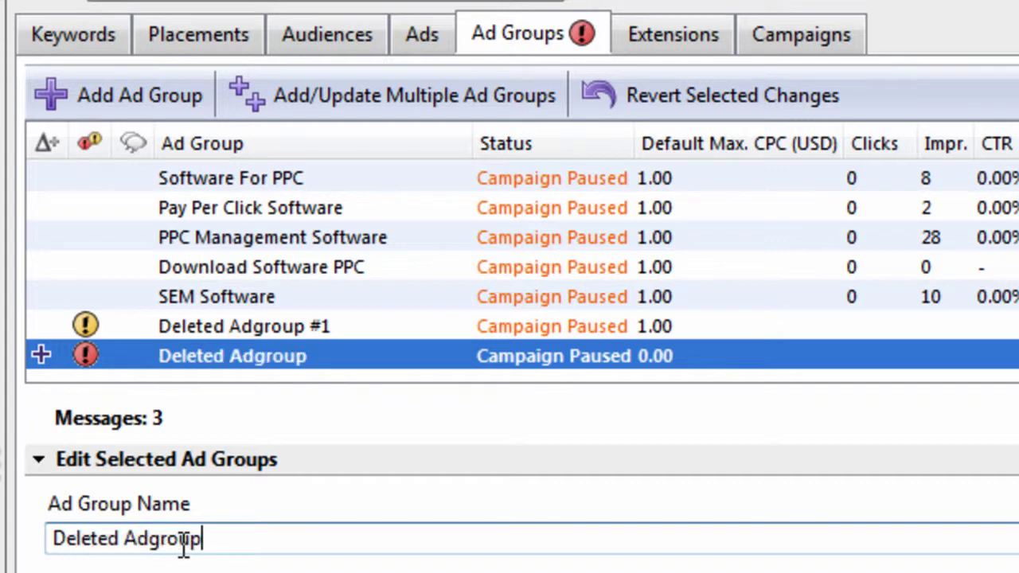
pyautogui.write(' #2')
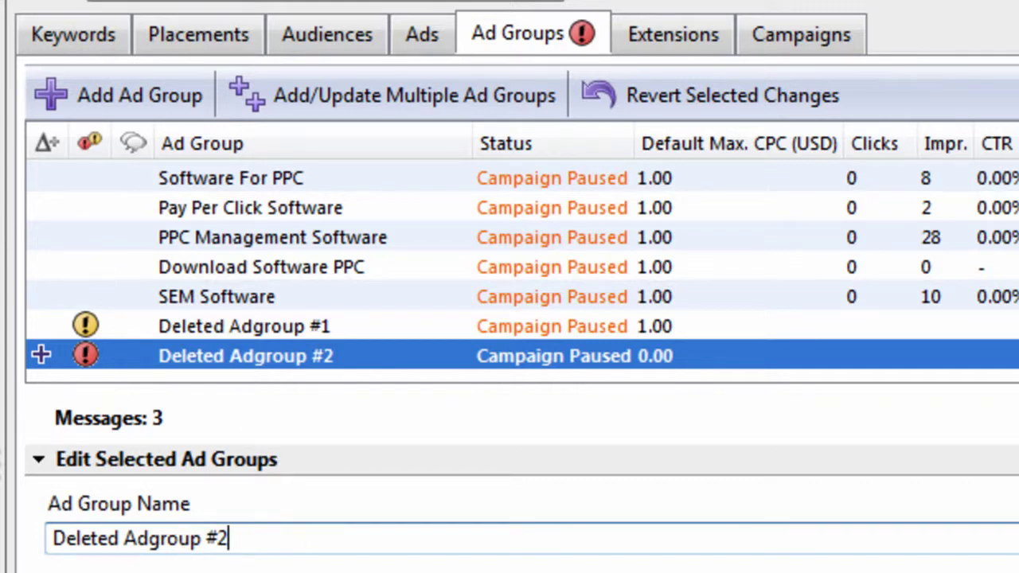
pyautogui.press('Delete')
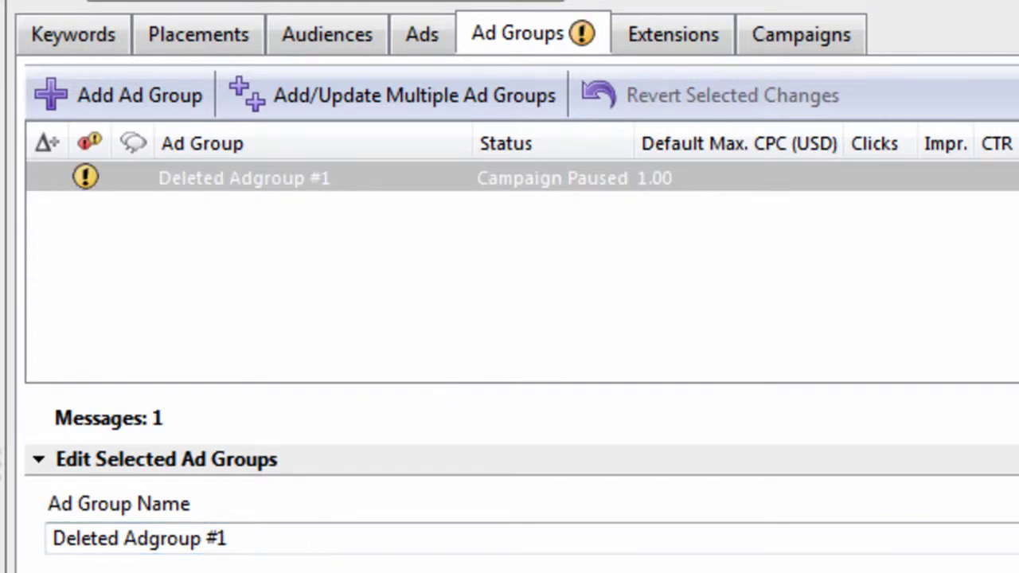
pyautogui.hotkey('ctrl', 'z')
pyautogui.hotkey('ctrl', 'y')
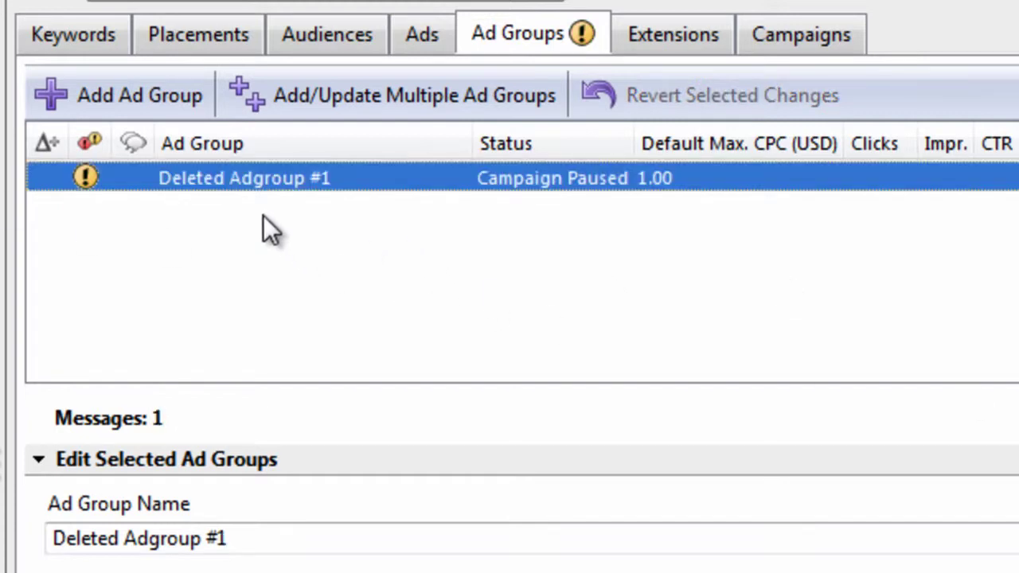
pyautogui.hotkey('ctrl', 'y')
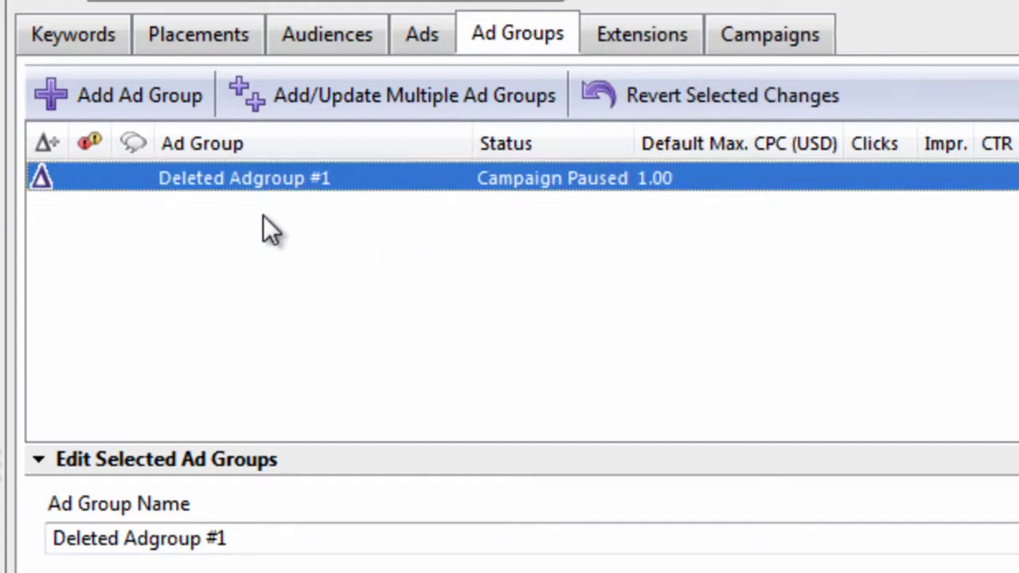
# Step: On the Keywords tab, delete 'ppc campaign generator' and add it back as a new keyword
pyautogui.click(419, 48)
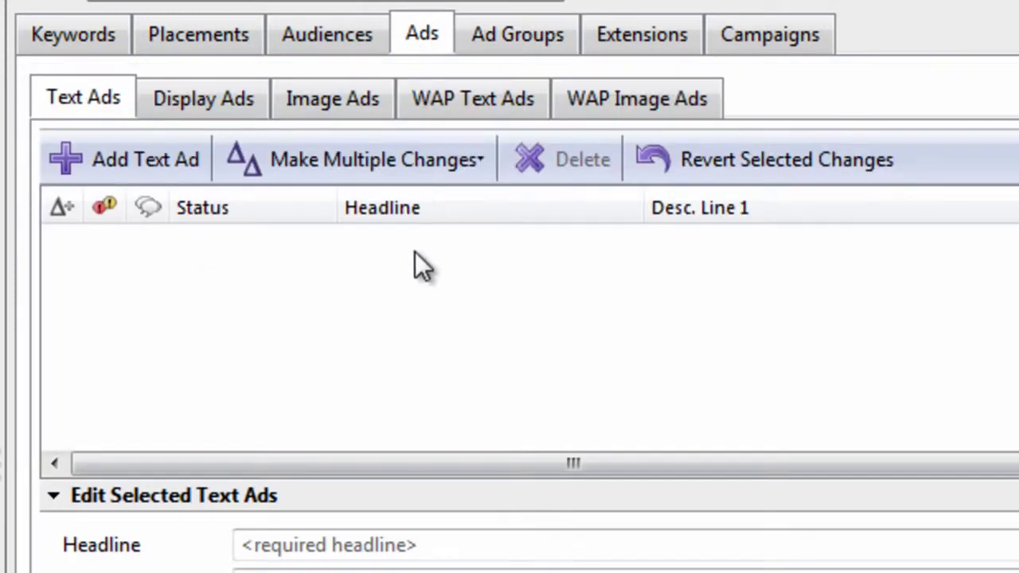
pyautogui.click(102, 34)
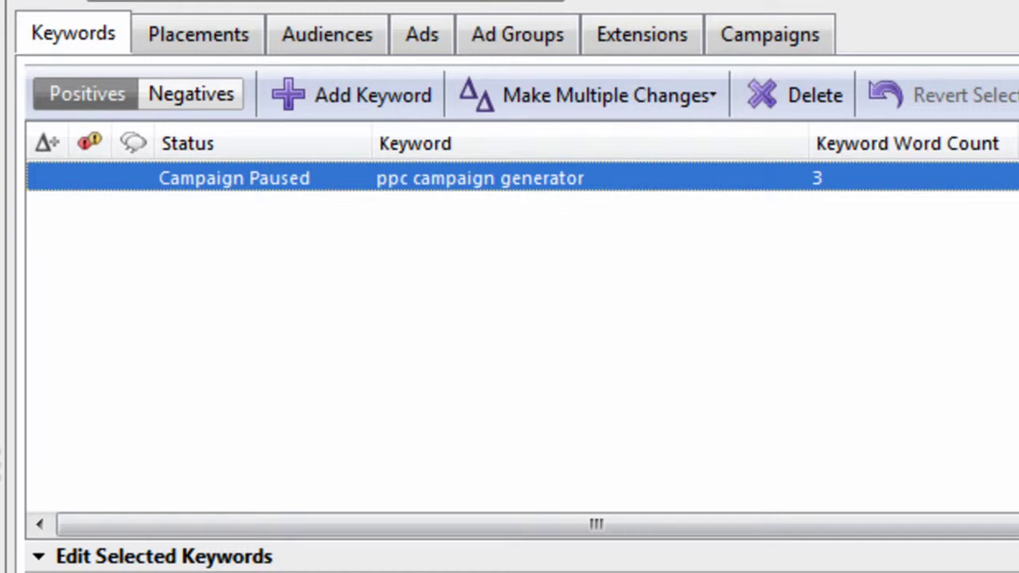
pyautogui.press('Delete')
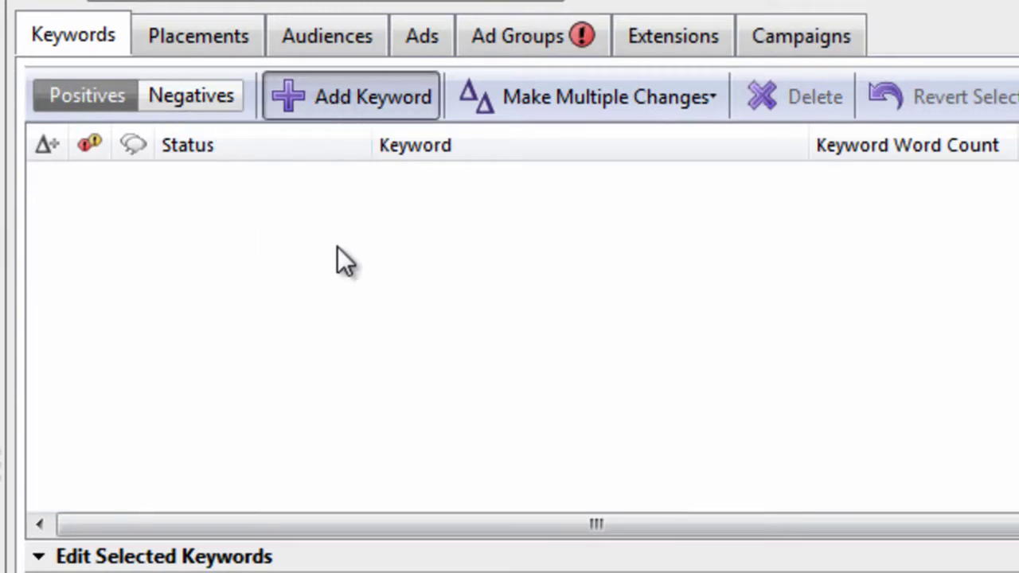
pyautogui.click(339, 98)
pyautogui.write('ppc')
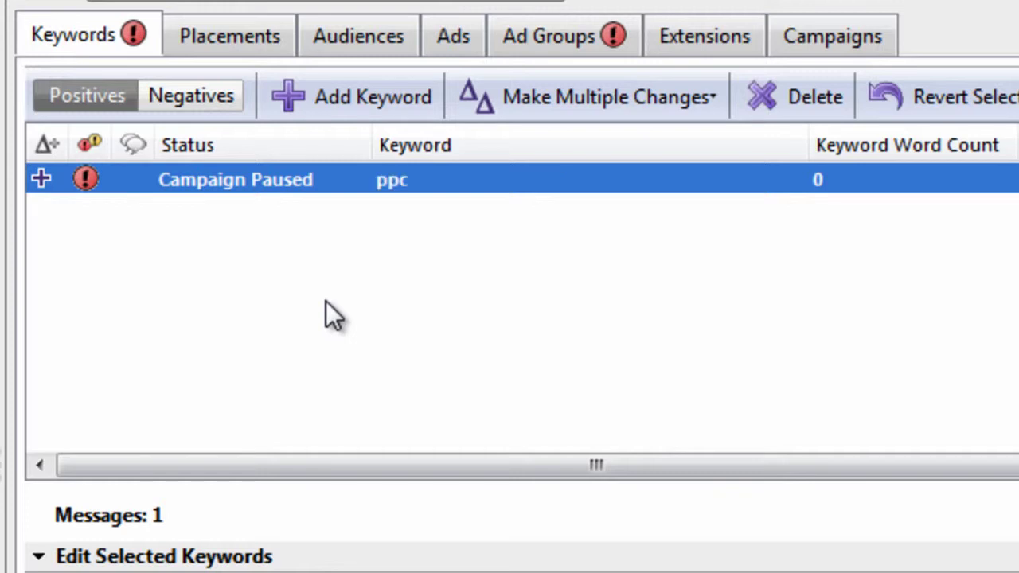
pyautogui.write(' campaign g')
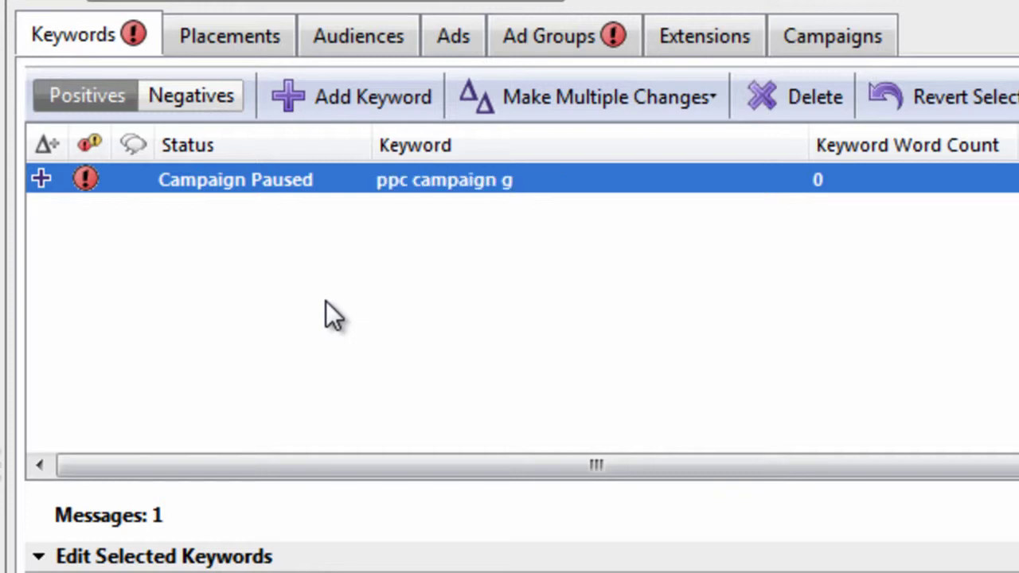
pyautogui.write('enerator')
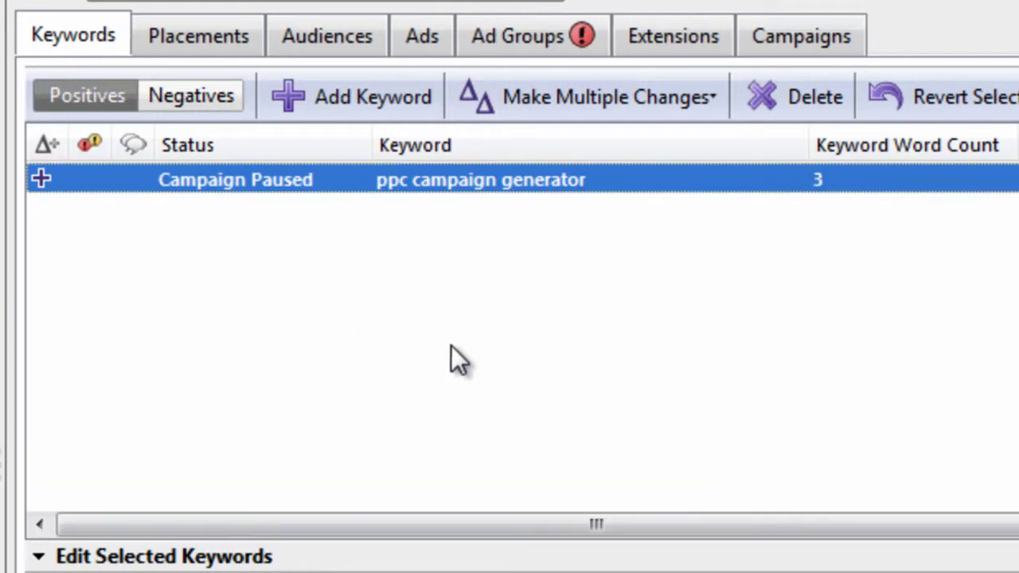
# Step: Cut both text ads of the other ad group and paste them back as new ads
pyautogui.click(3, 231)
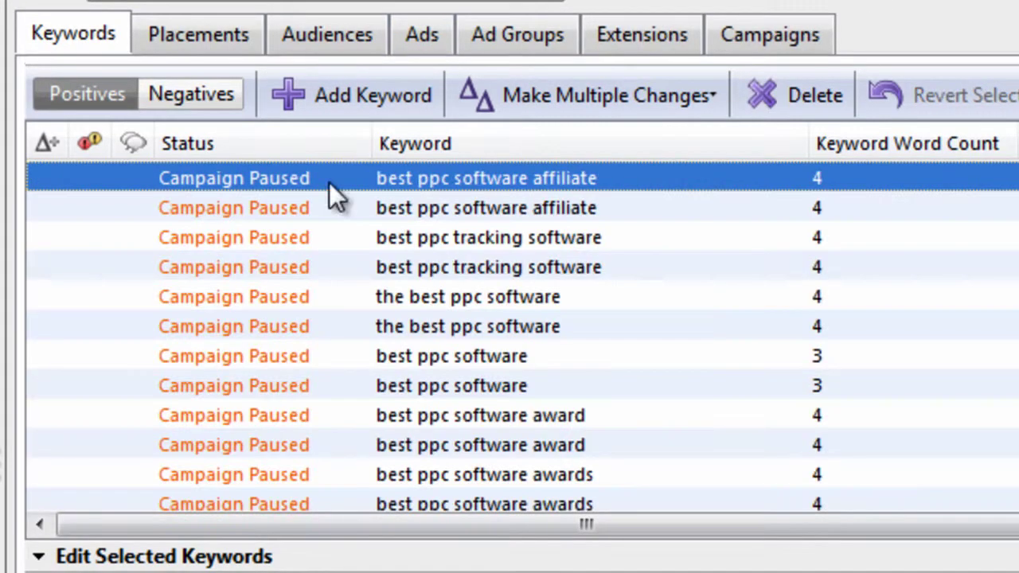
pyautogui.click(422, 34)
pyautogui.keyDown('shift'); pyautogui.click(450, 272); pyautogui.keyUp('shift')
pyautogui.press('Delete')
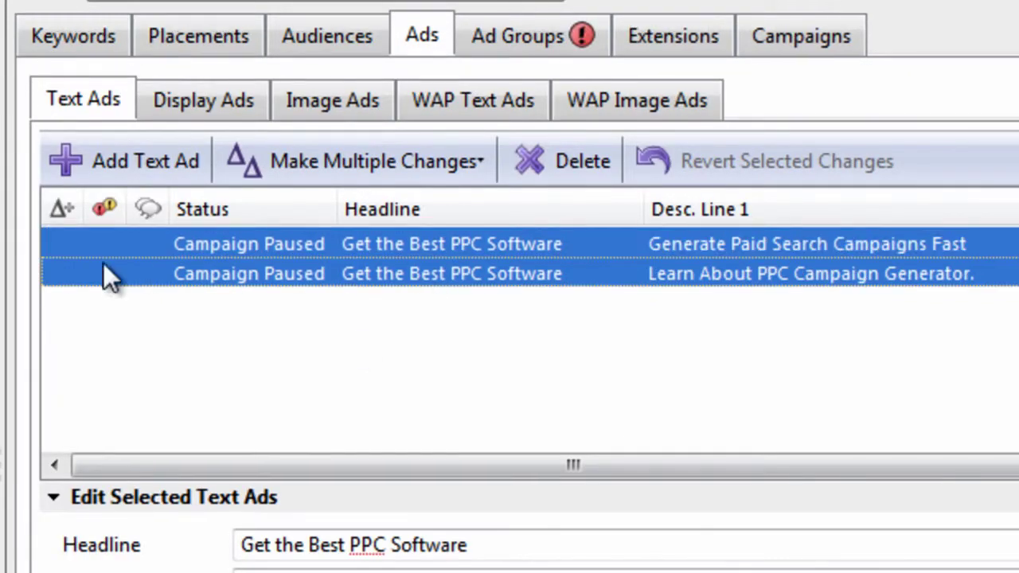
pyautogui.hotkey('ctrl', 'z')
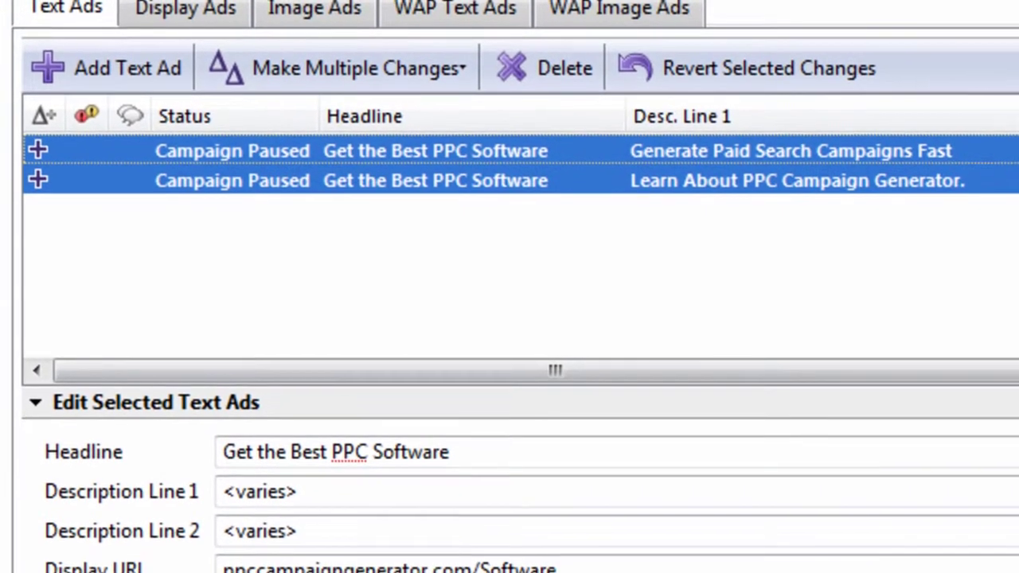
# Step: Set Deleted Adgroup #2's default max CPC bid to 1.00
pyautogui.click(509, 4)
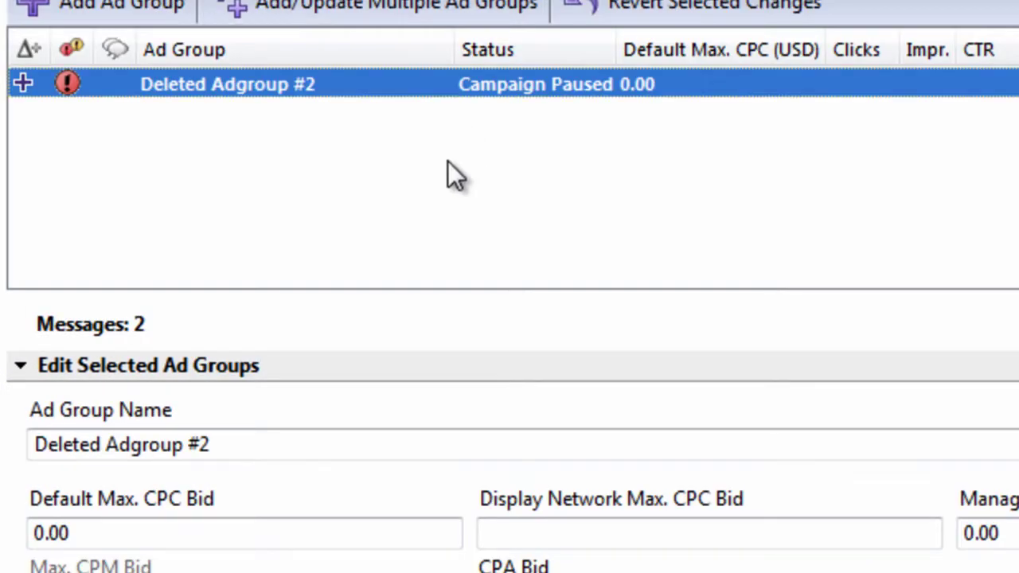
pyautogui.click(87, 534)
pyautogui.write('1')
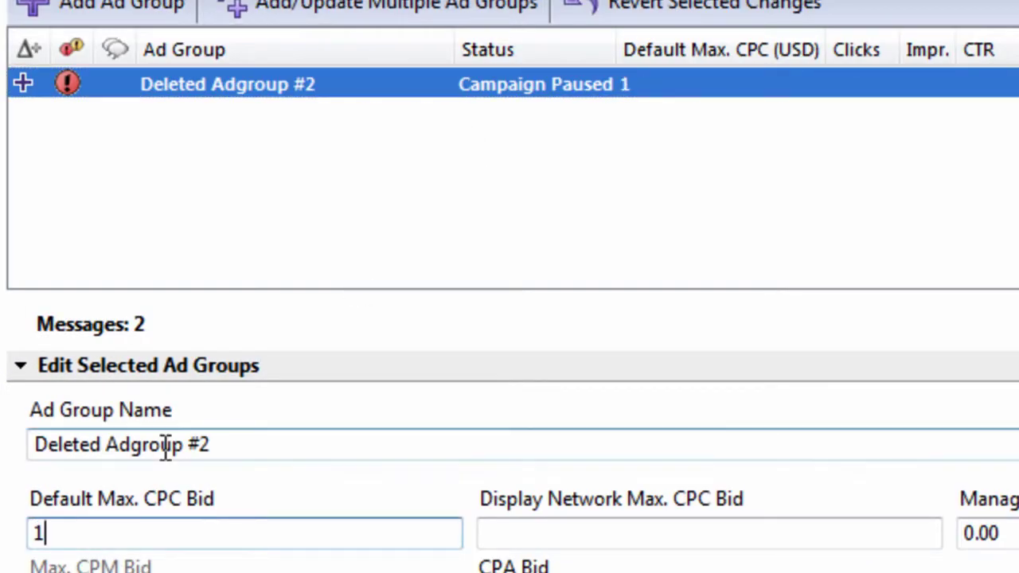
pyautogui.click(189, 195)
pyautogui.click(86, 246)
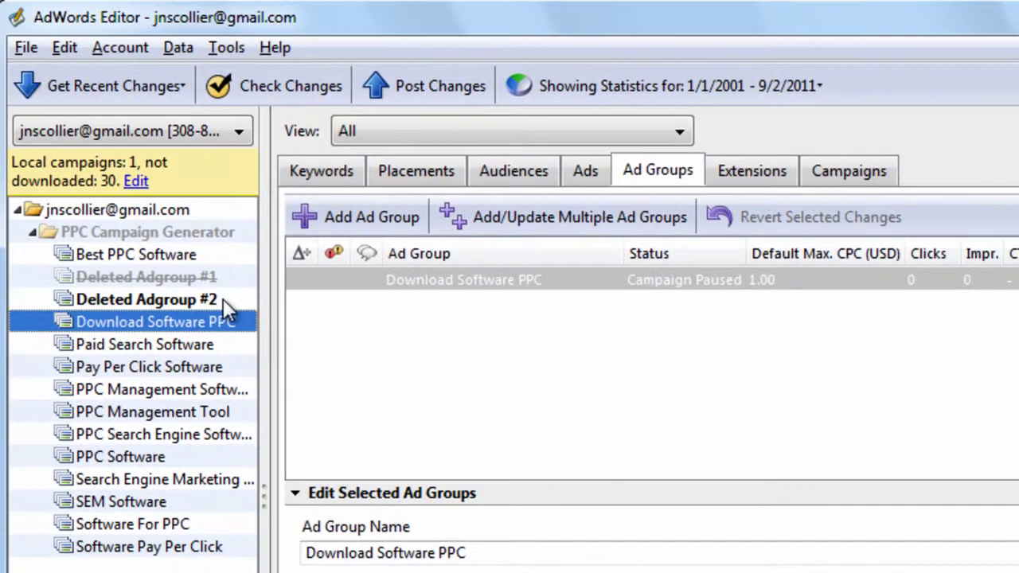
# Step: Post all pending changes (2 ad groups, 2 keywords, 2 text ads) to AdWords
pyautogui.click(223, 298)
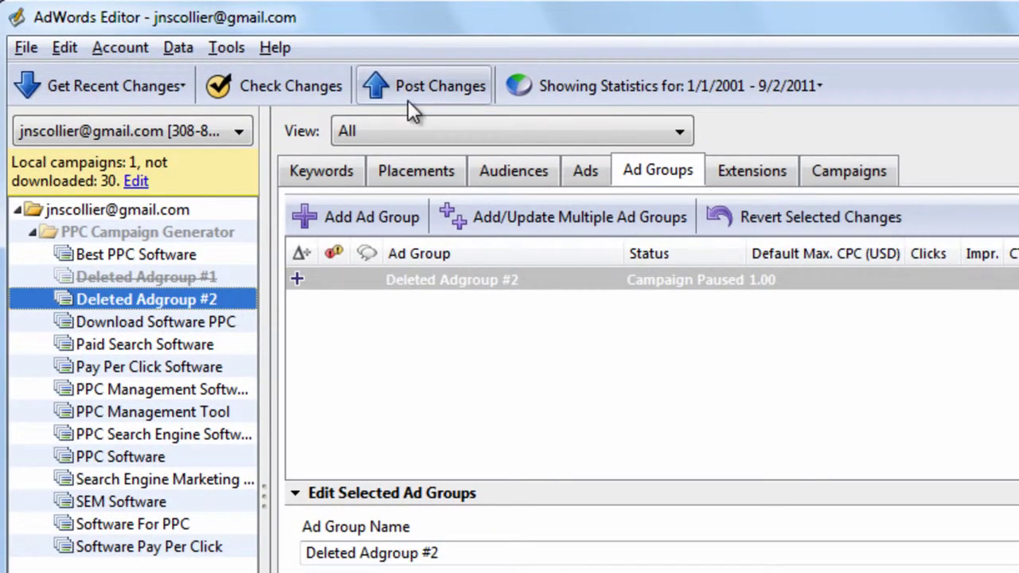
pyautogui.click(439, 87)
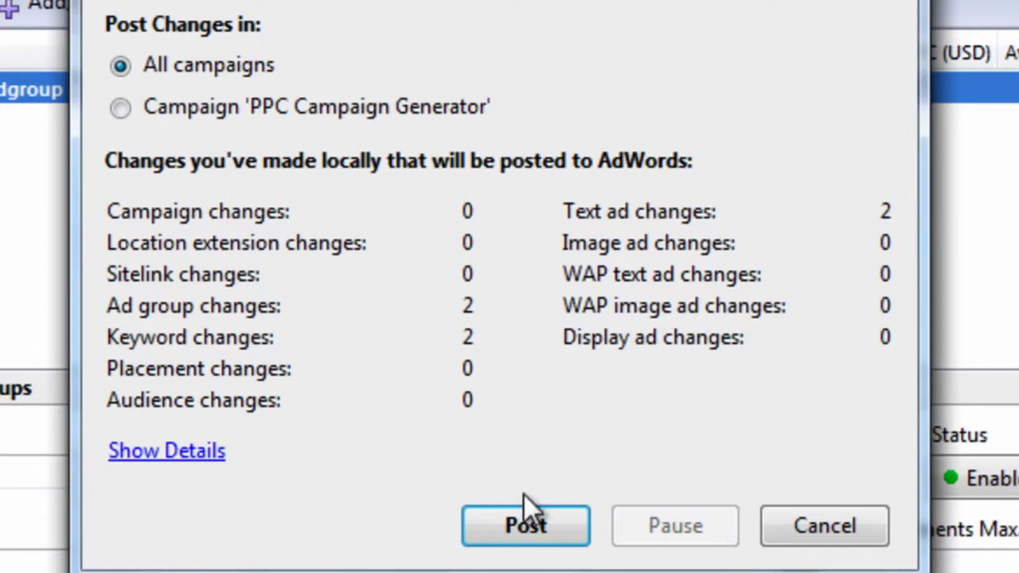
pyautogui.click(527, 527)
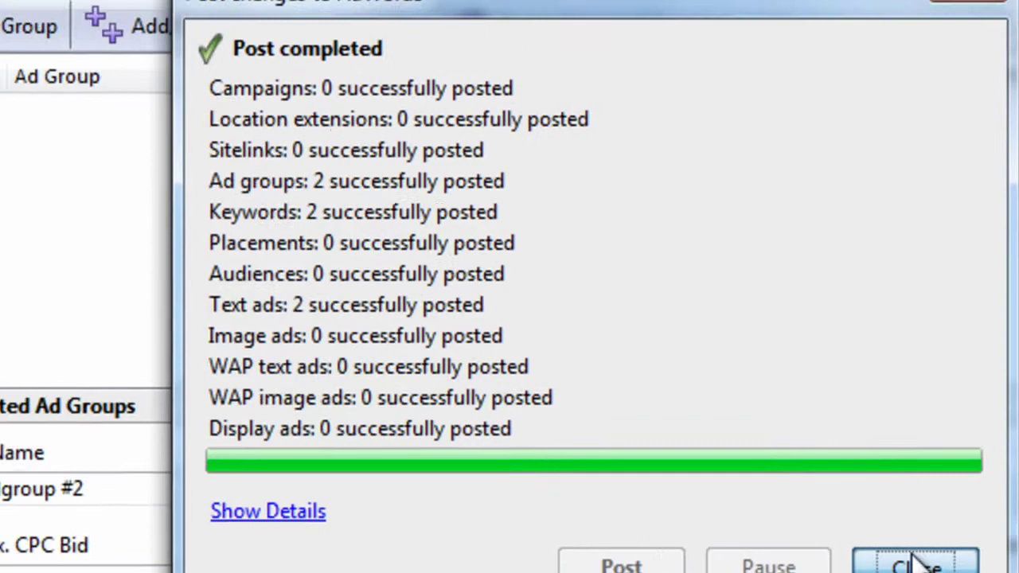
pyautogui.click(820, 550)
# Step: Select Deleted Adgroup #2 in the ad group tree and in the list
pyautogui.click(267, 232)
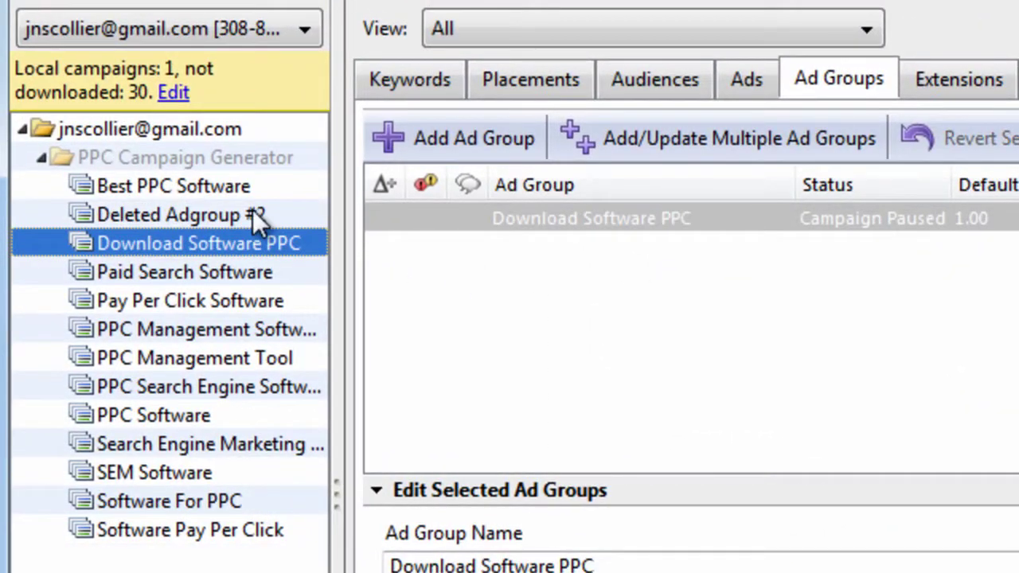
pyautogui.click(210, 206)
pyautogui.click(493, 271)
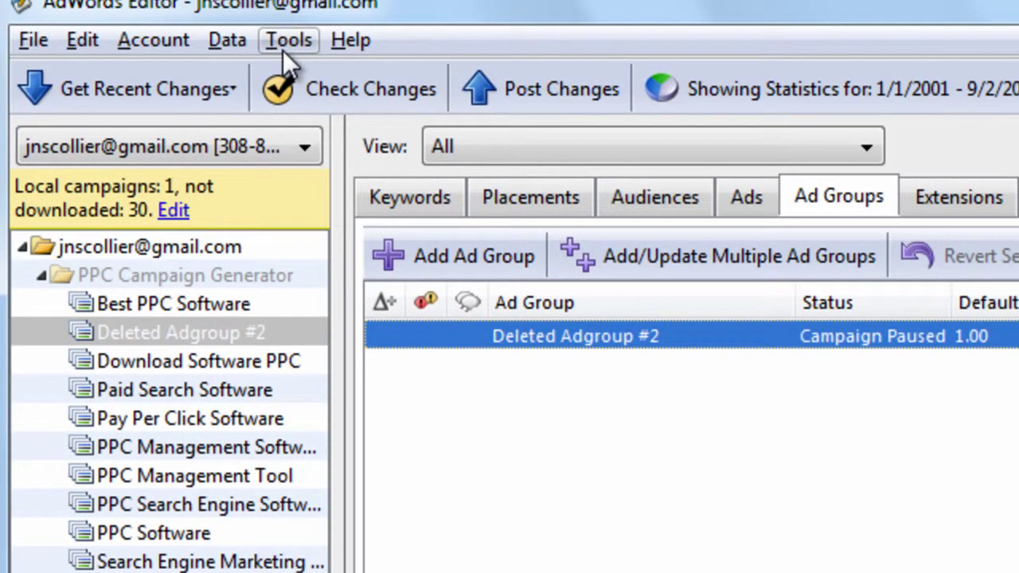
# Step: Uncheck 'Hide all deleted and ended items' in Settings and apply the change
pyautogui.click(282, 50)
pyautogui.click(382, 227)
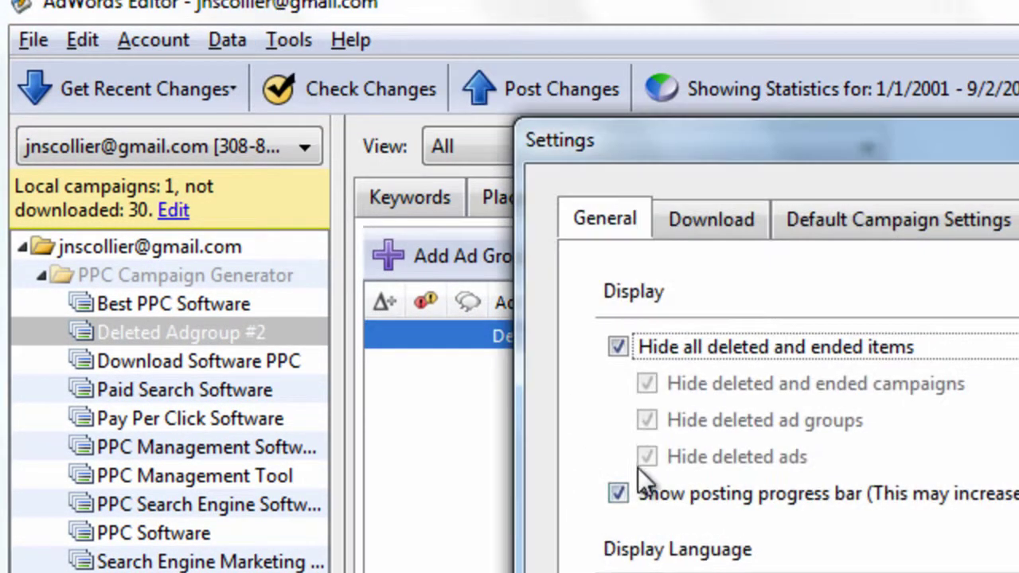
pyautogui.click(619, 348)
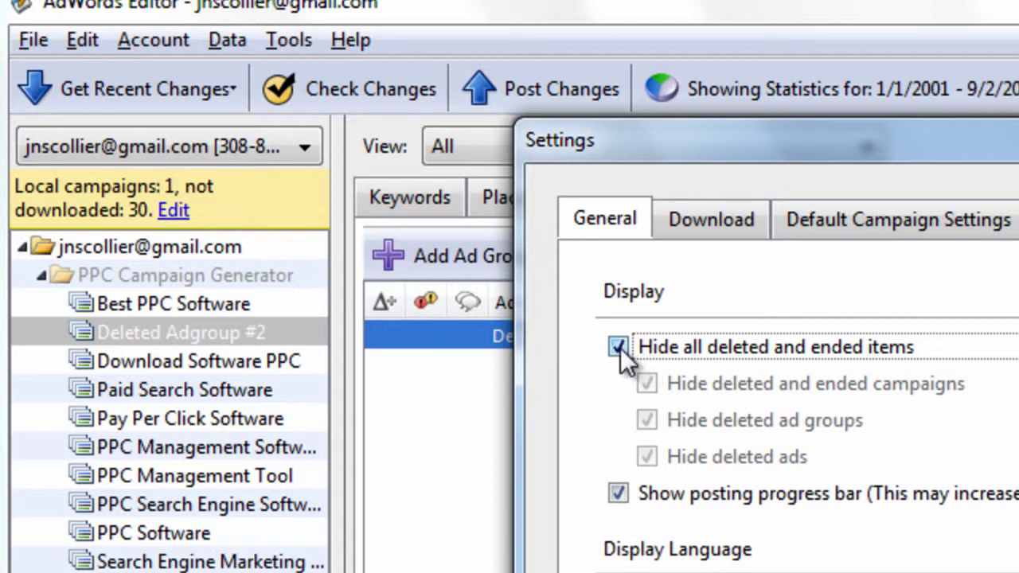
pyautogui.click(620, 348)
pyautogui.click(738, 218)
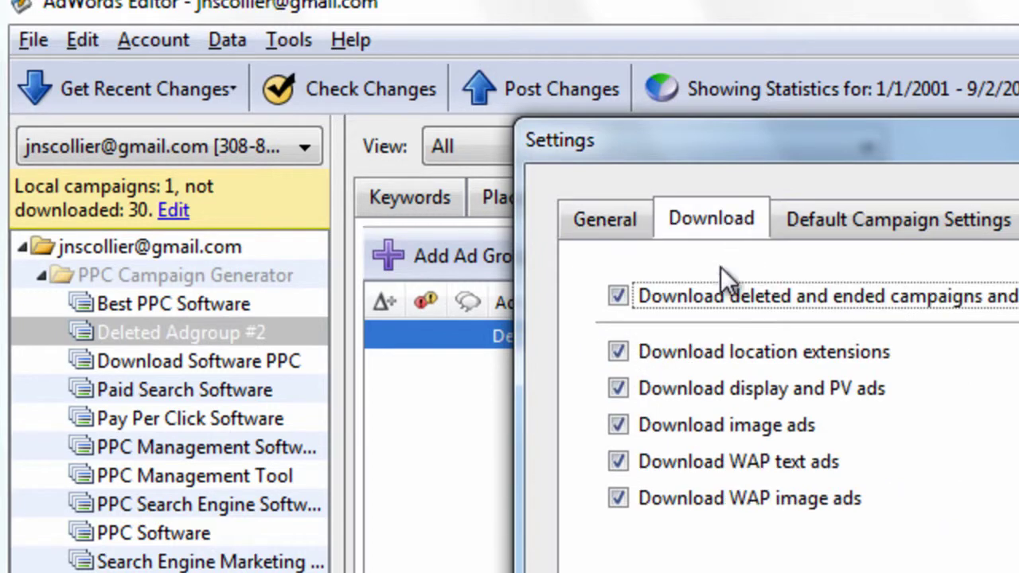
pyautogui.click(724, 295)
pyautogui.click(633, 221)
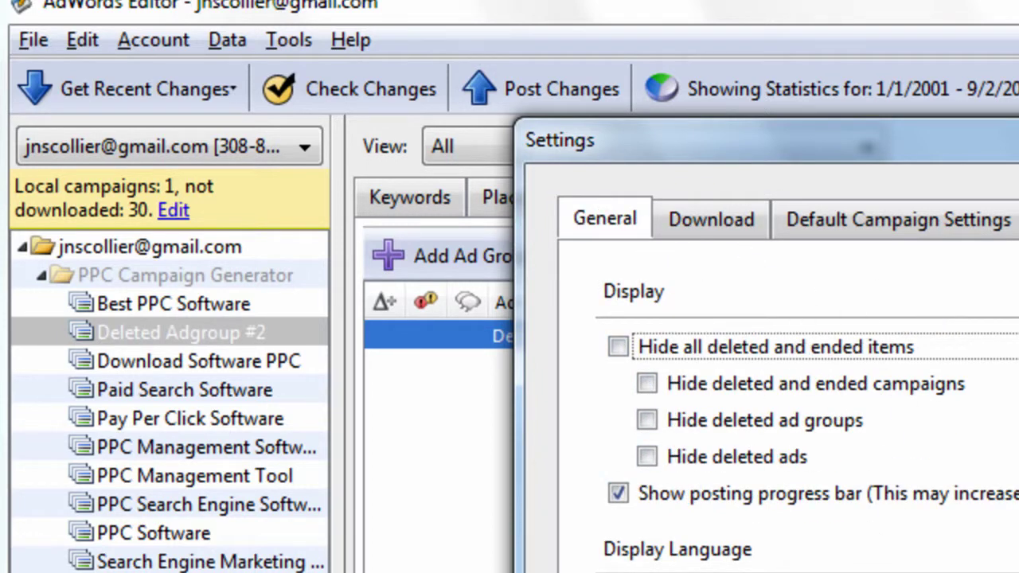
pyautogui.press('Return')
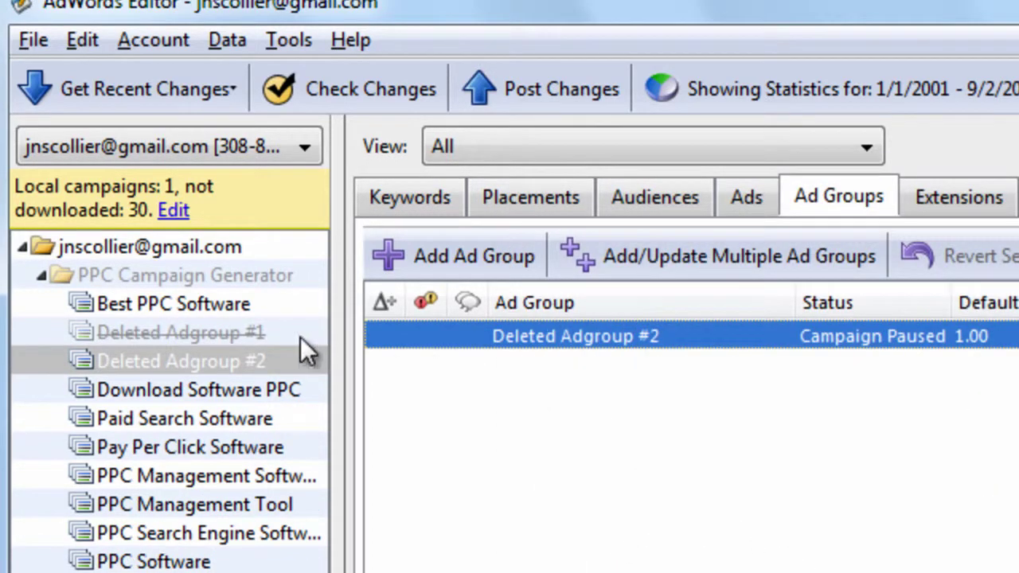
# Step: Open Deleted Adgroup #1 and inspect its two paused text ads
pyautogui.click(262, 335)
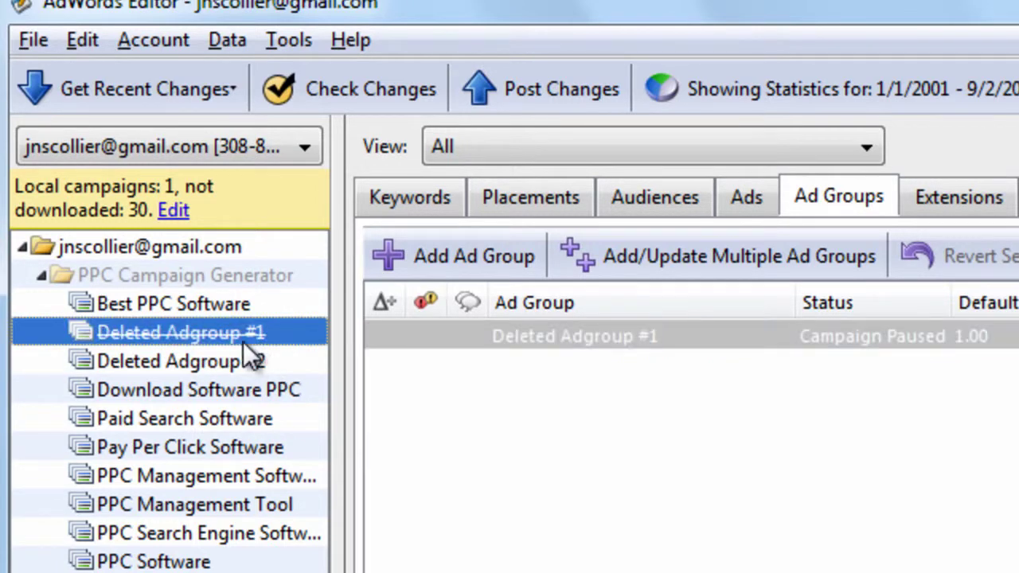
pyautogui.click(492, 338)
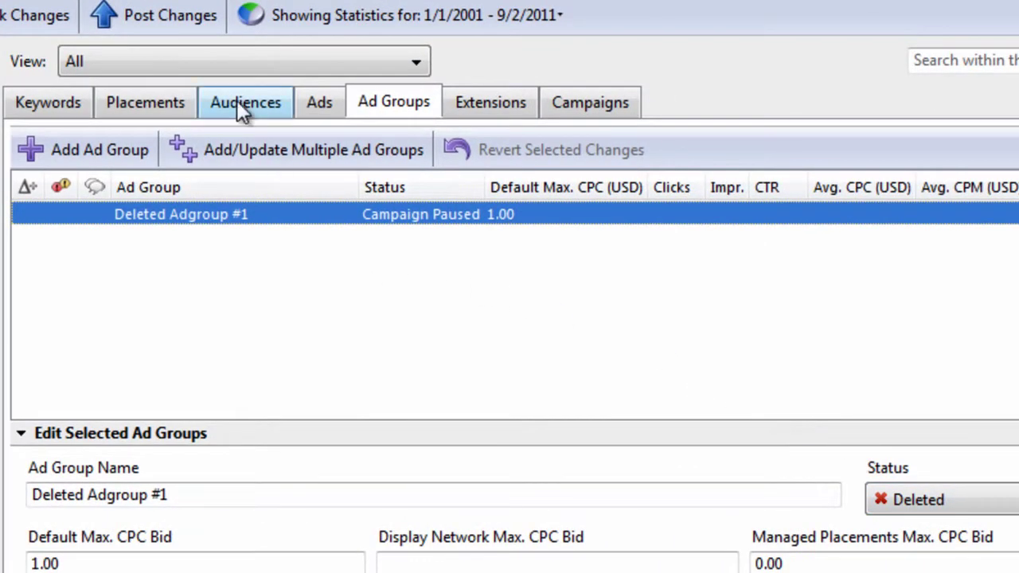
pyautogui.click(318, 105)
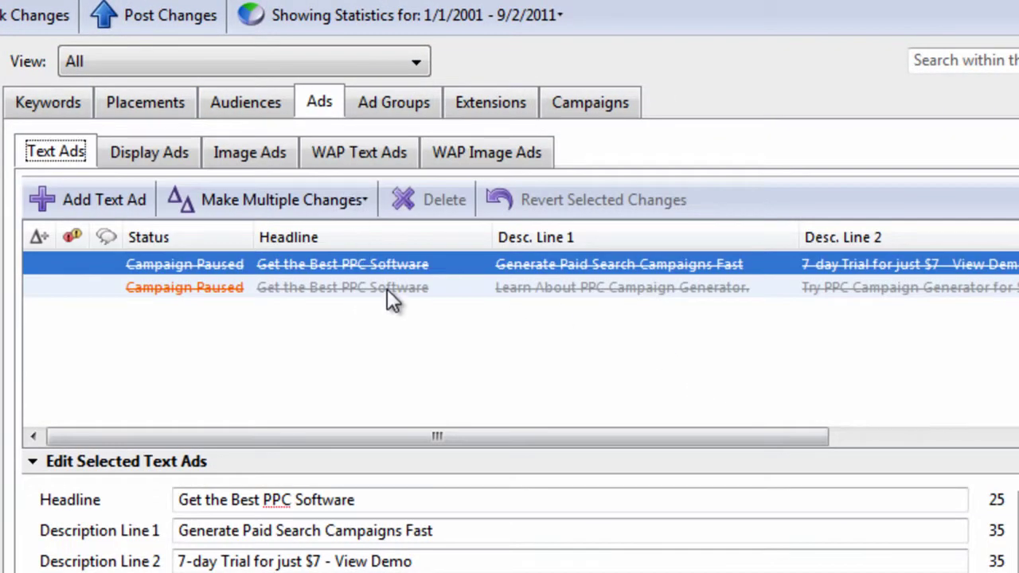
pyautogui.click(387, 289)
pyautogui.click(398, 270)
pyautogui.click(406, 282)
pyautogui.click(408, 263)
# Step: Check Deleted Adgroup #1's keywords, then bring up the program Settings
pyautogui.click(76, 102)
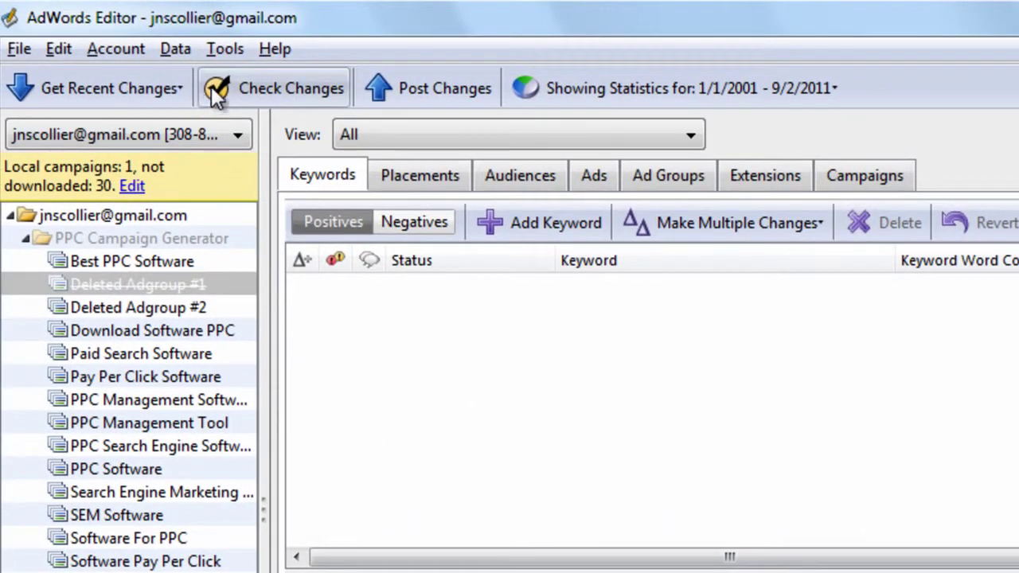
pyautogui.click(228, 51)
pyautogui.click(293, 204)
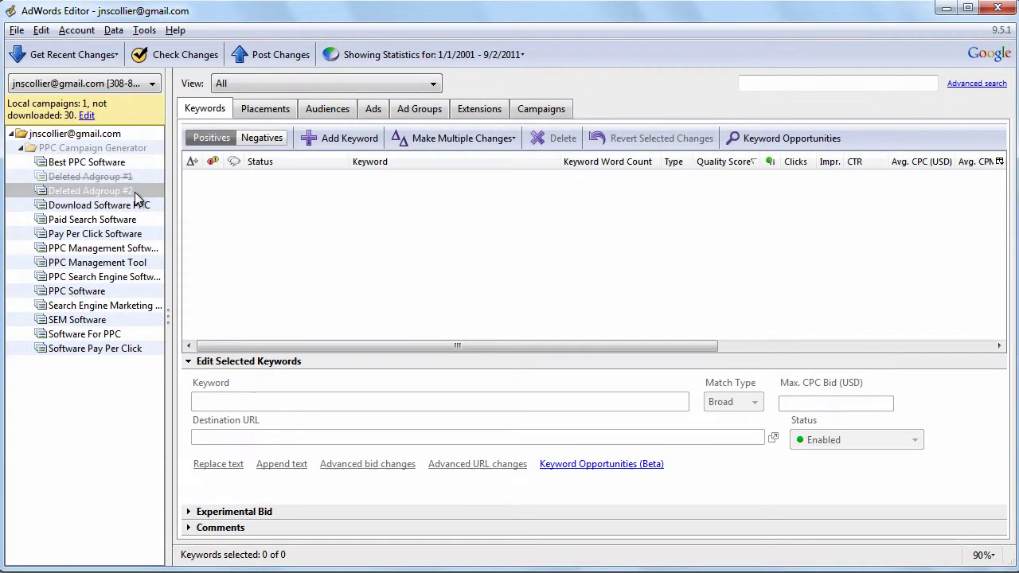
# Step: Delete the 'ppc campaign generator' keyword in Deleted Adgroup #2
pyautogui.click(135, 192)
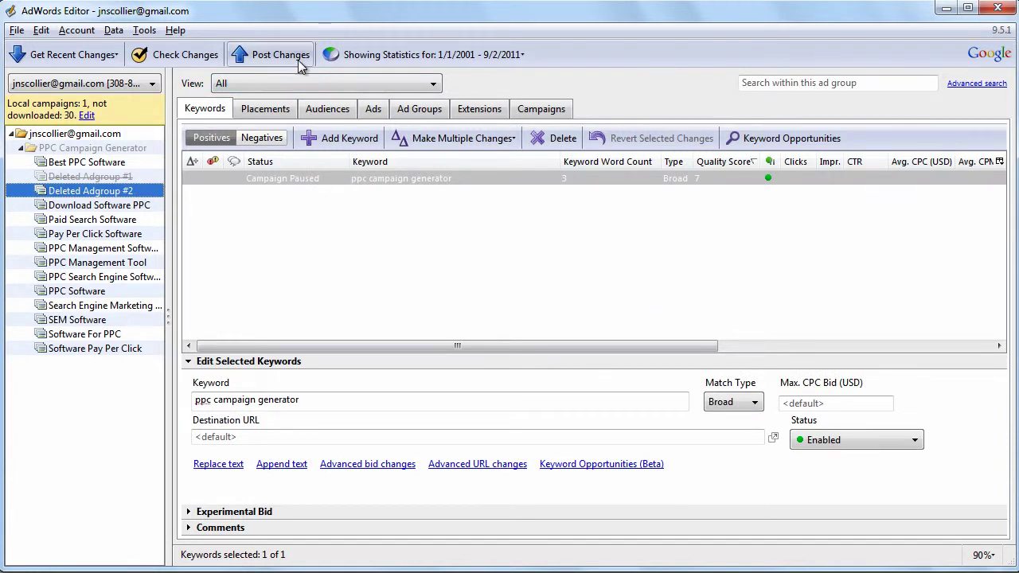
pyautogui.click(350, 179)
pyautogui.press('Delete')
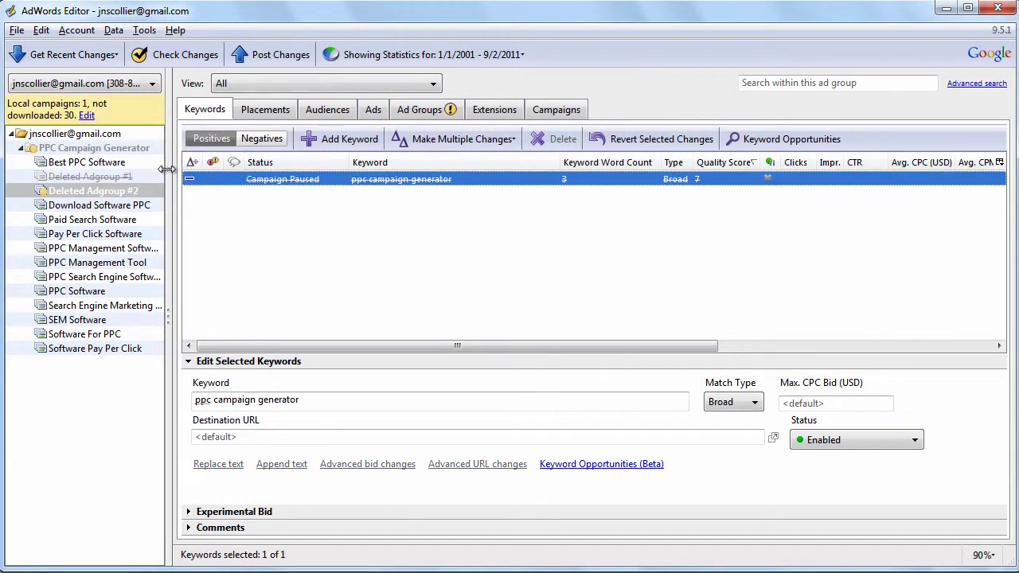
# Step: Post the keyword deletion to AdWords
pyautogui.click(266, 57)
pyautogui.click(532, 378)
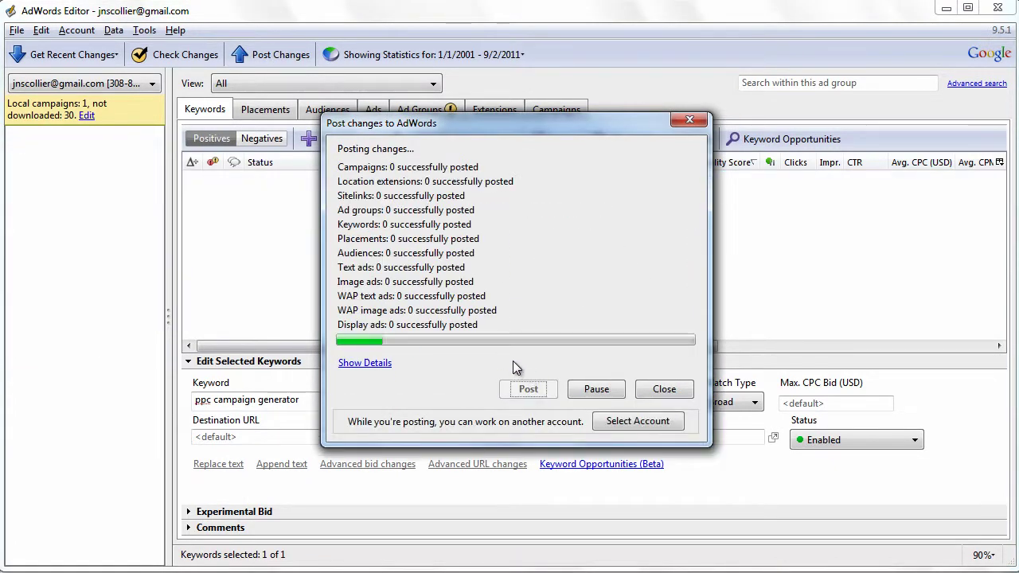
pyautogui.click(664, 390)
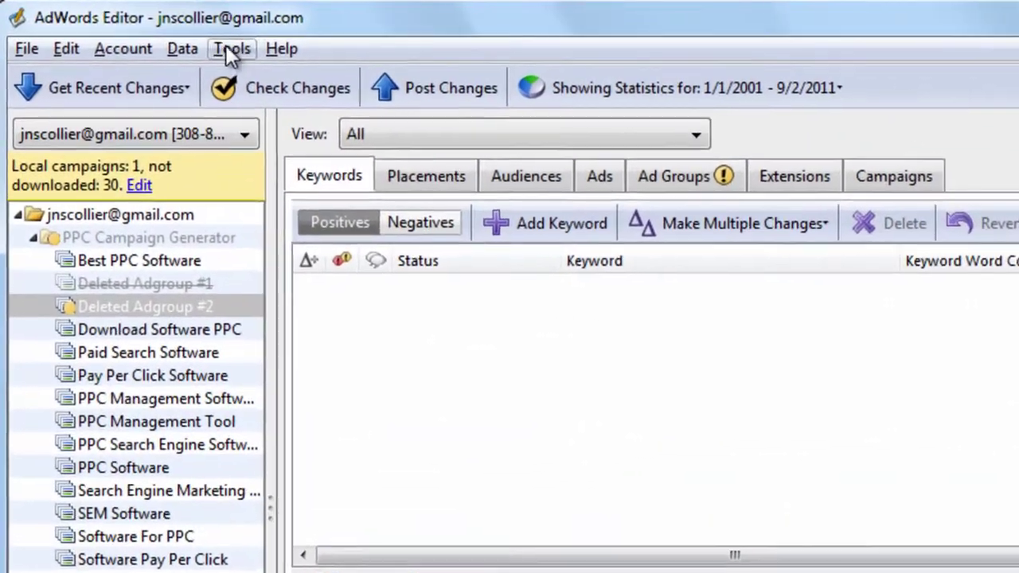
# Step: Re-enable 'Hide all deleted and ended items' in Settings, then select Deleted Adgroup #2
pyautogui.click(225, 45)
pyautogui.click(279, 197)
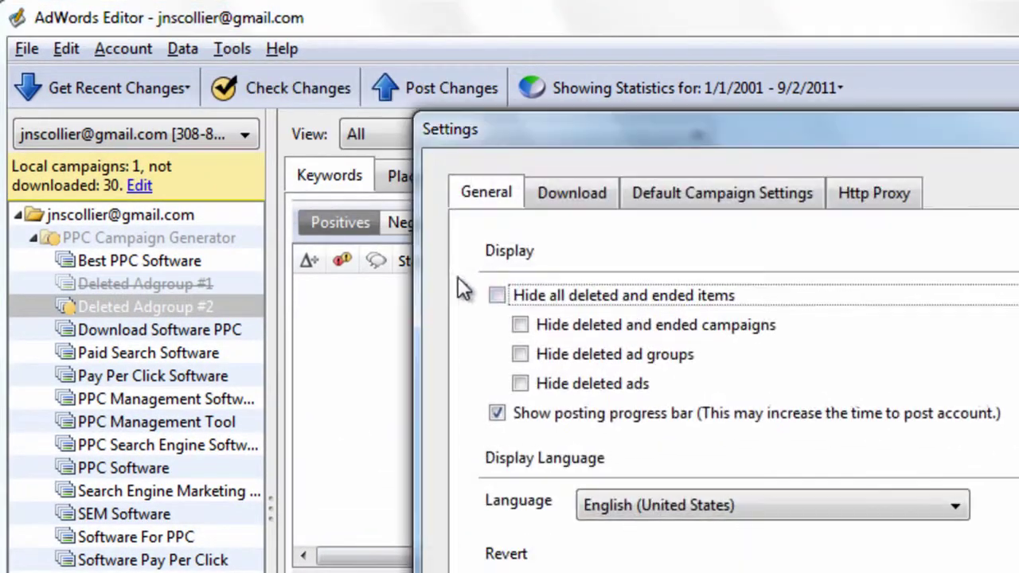
pyautogui.click(502, 299)
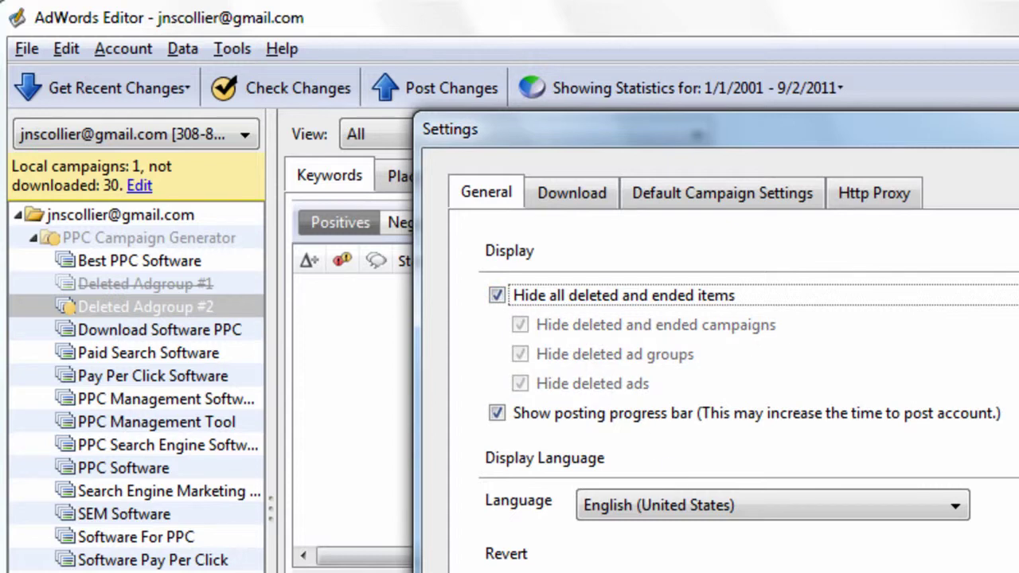
pyautogui.press('Return')
pyautogui.click(170, 259)
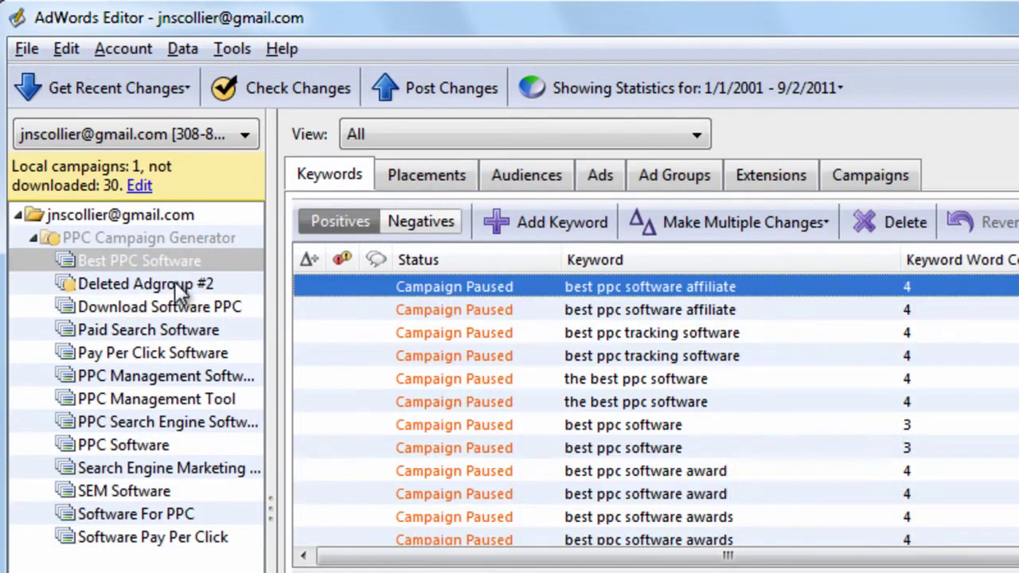
pyautogui.click(176, 284)
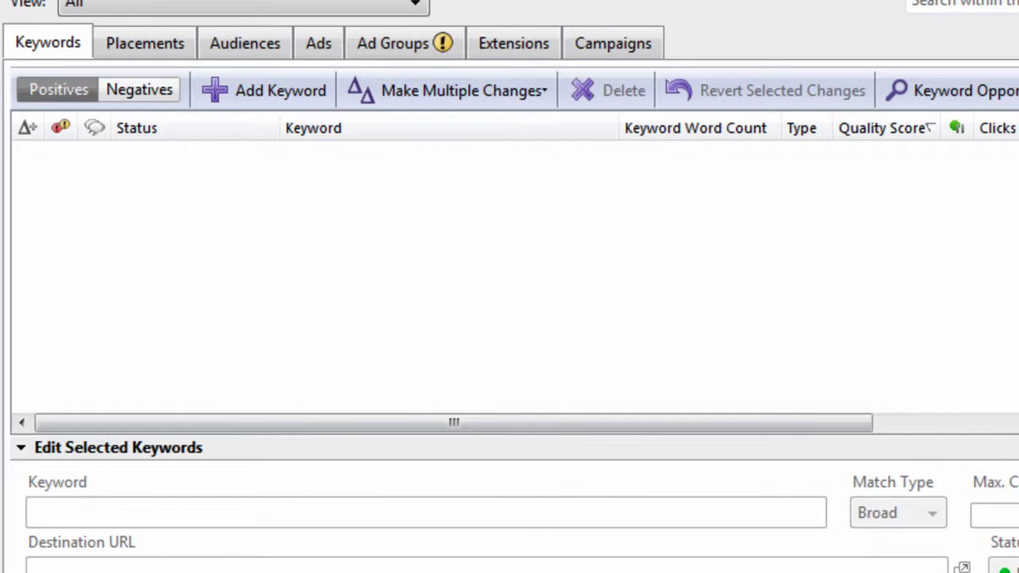
# Step: Set Deleted Adgroup #2's status to Deleted and post the change
pyautogui.click(443, 43)
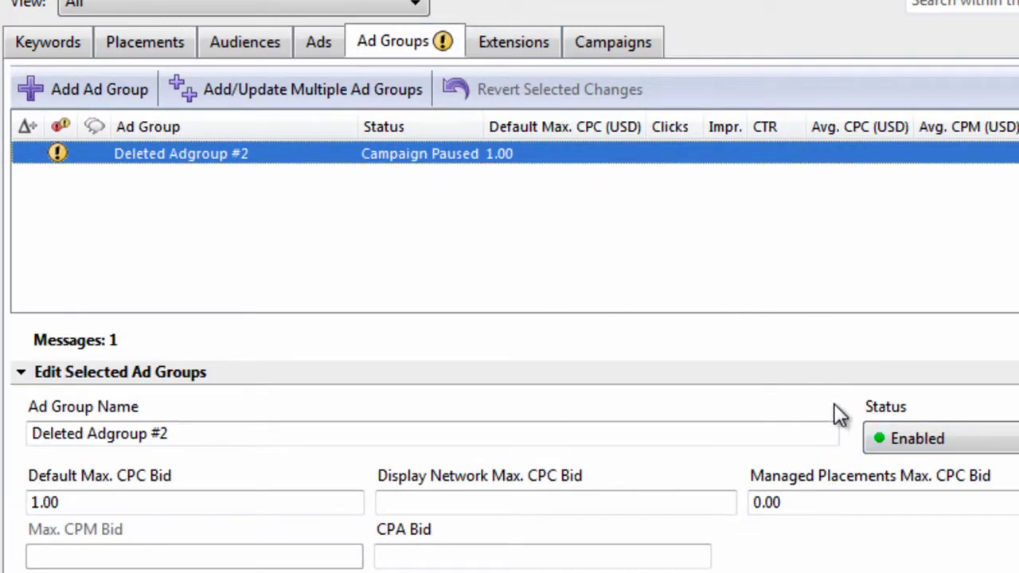
pyautogui.click(889, 437)
pyautogui.click(924, 520)
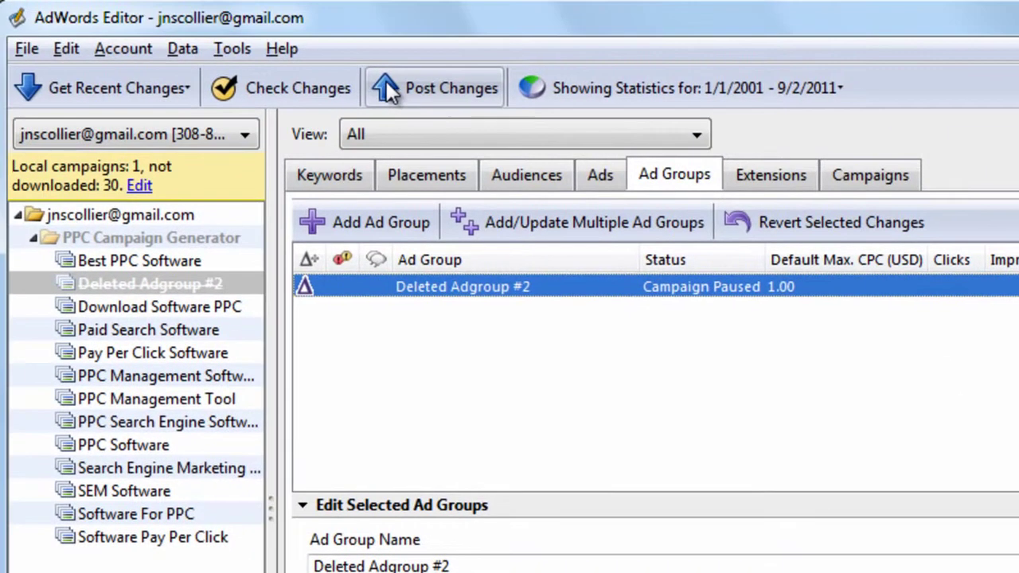
pyautogui.click(397, 85)
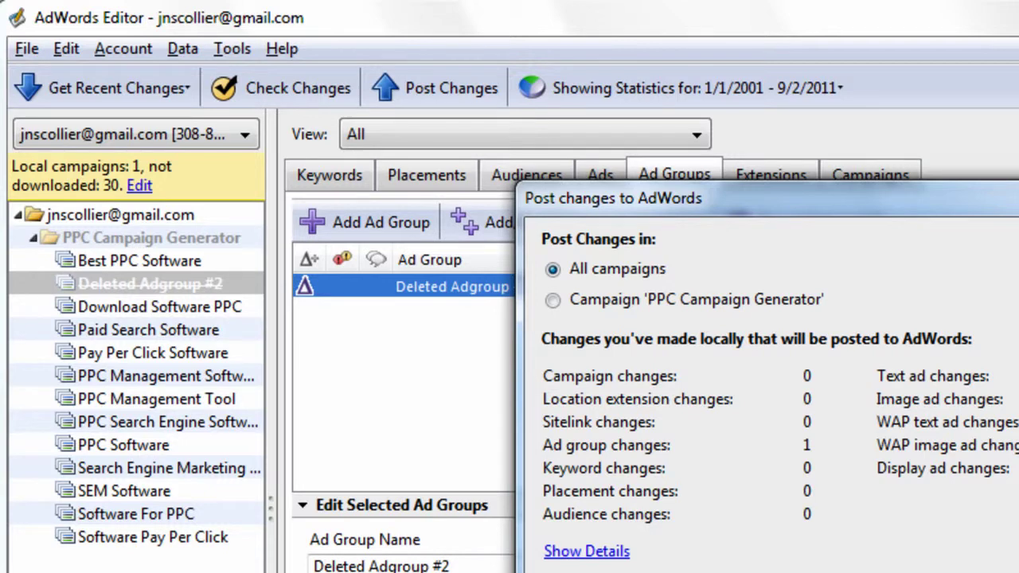
pyautogui.press('Return')
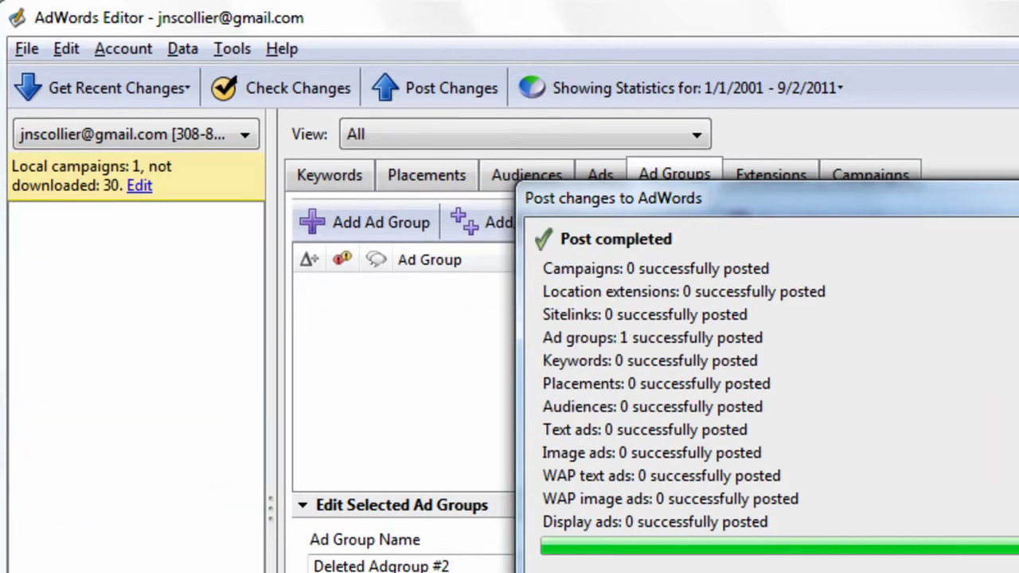
pyautogui.press('Return')
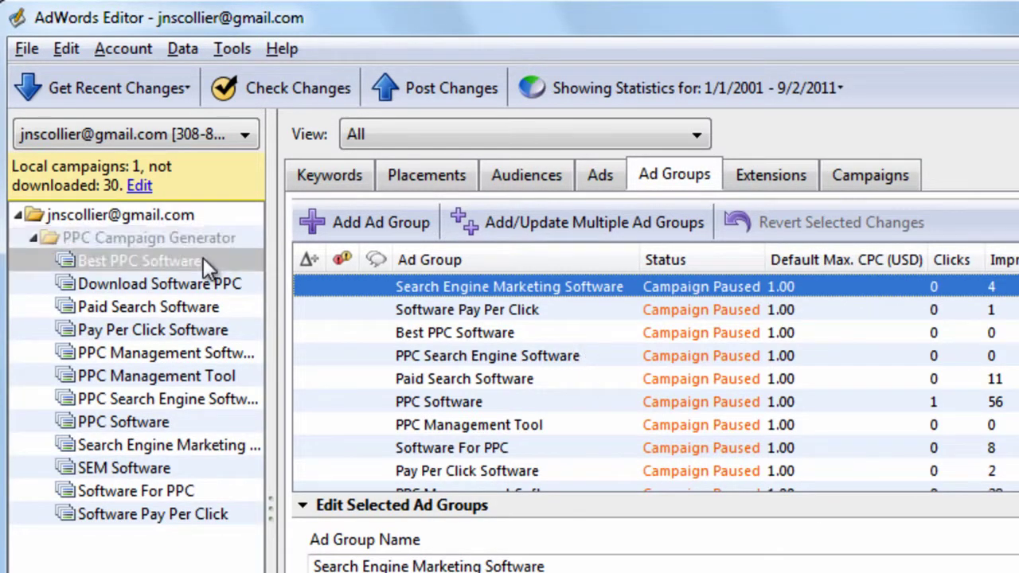
# Step: Select the Paid Search Software ad group in the tree and its row in the list
pyautogui.click(203, 260)
pyautogui.click(204, 282)
pyautogui.click(209, 307)
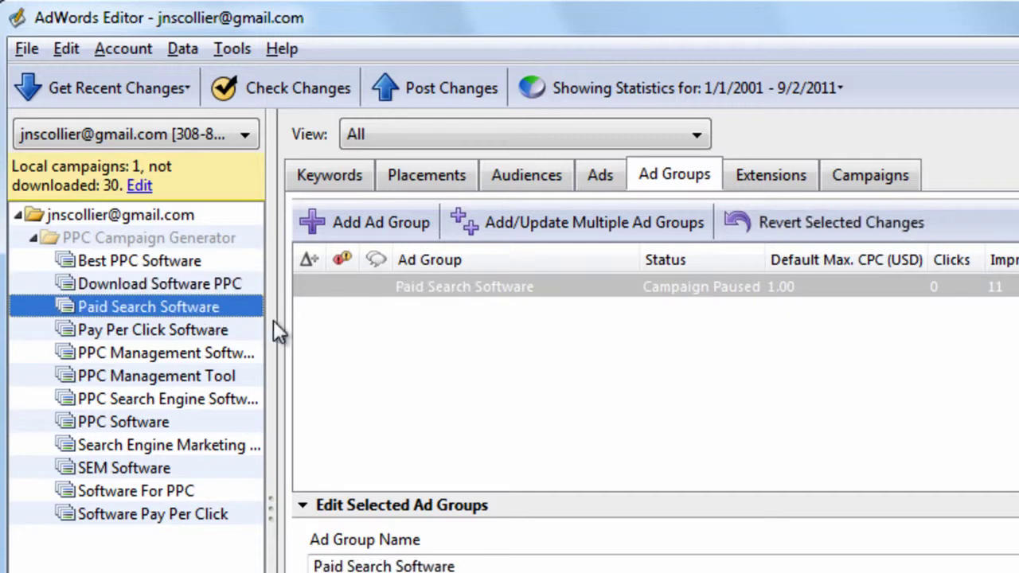
pyautogui.click(438, 336)
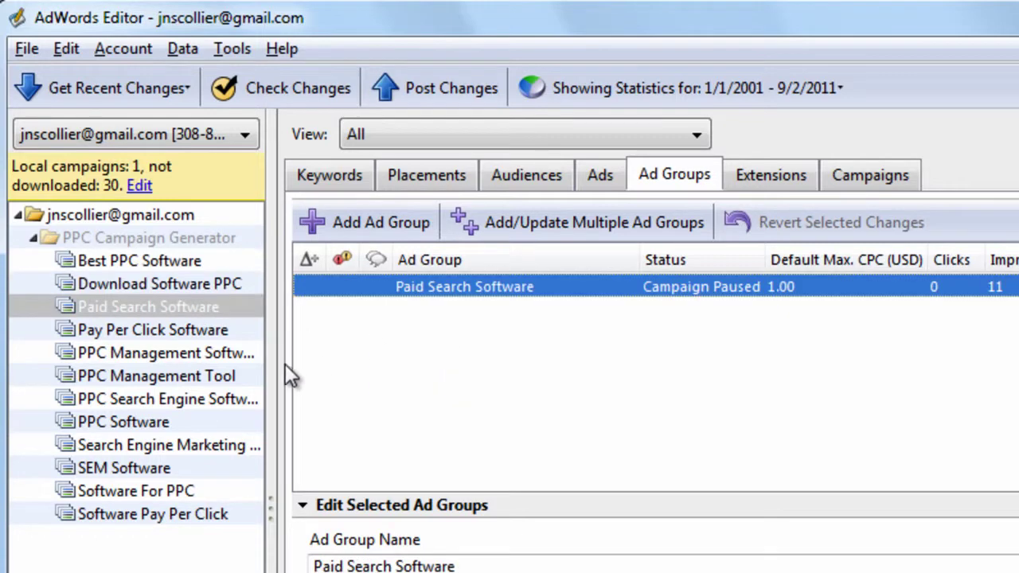
# Step: Turn off 'Hide all deleted and ended items' and view Deleted Adgroup #2 and #1 in the tree
pyautogui.click(247, 47)
pyautogui.click(281, 196)
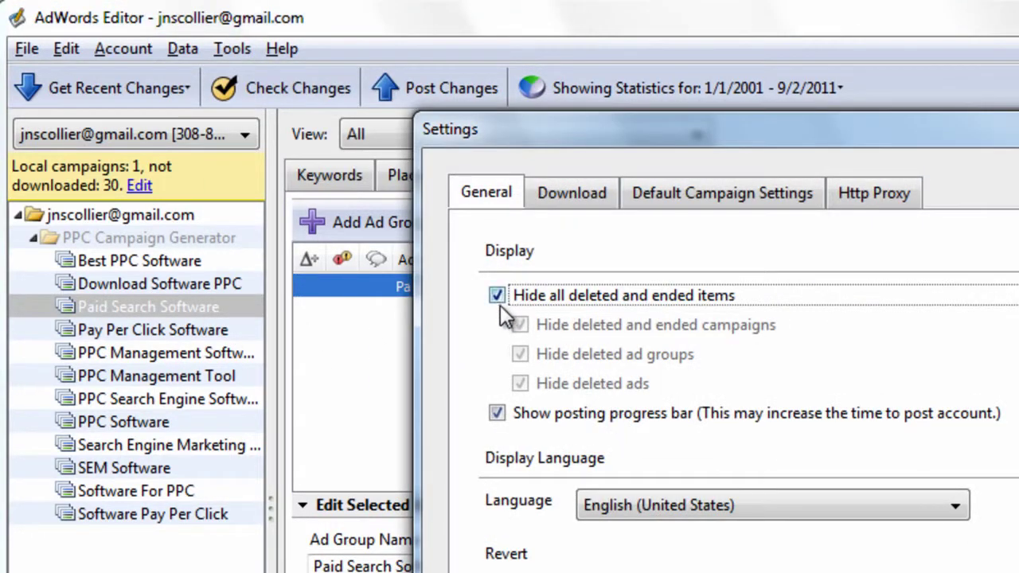
pyautogui.click(500, 305)
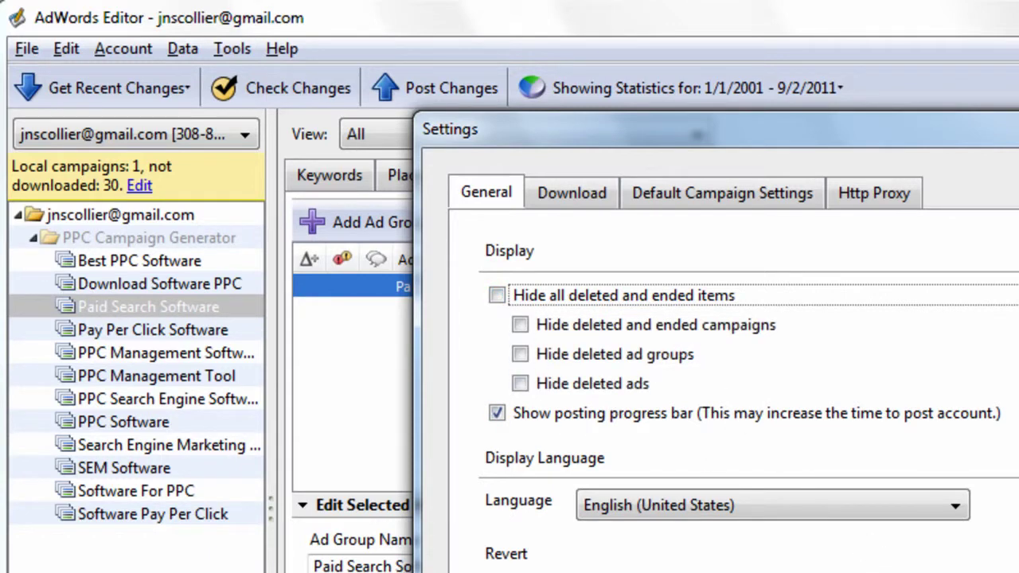
pyautogui.press('Return')
pyautogui.click(150, 298)
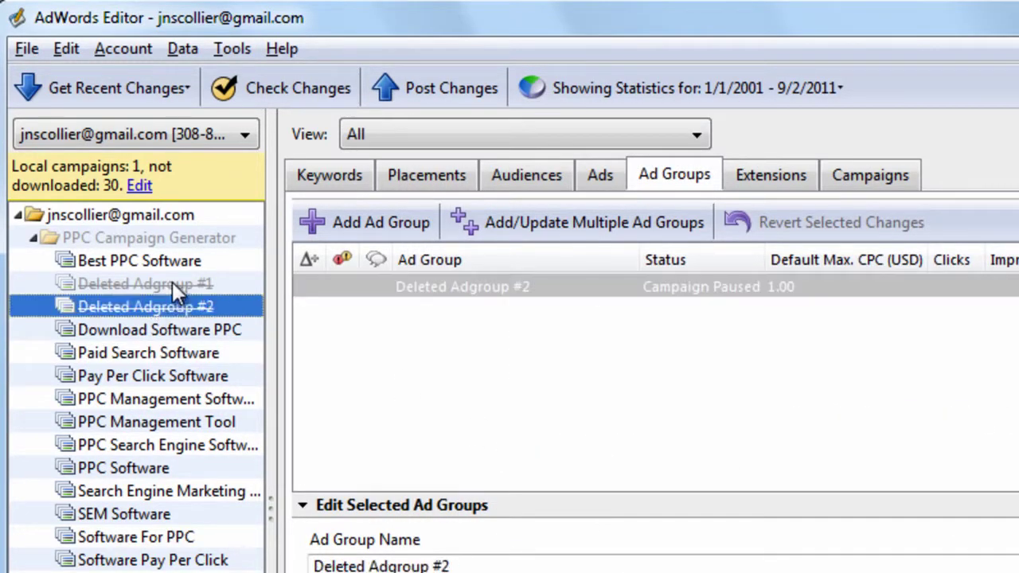
pyautogui.click(172, 284)
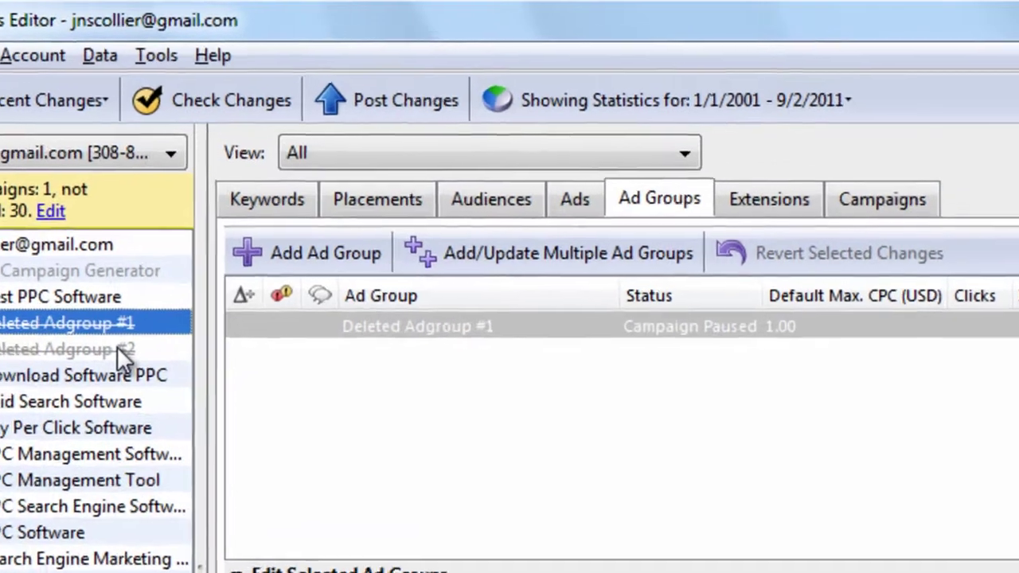
# Step: Reopen Settings, tick hiding deleted items, then cancel; also dismiss the recent-changes options
pyautogui.click(232, 48)
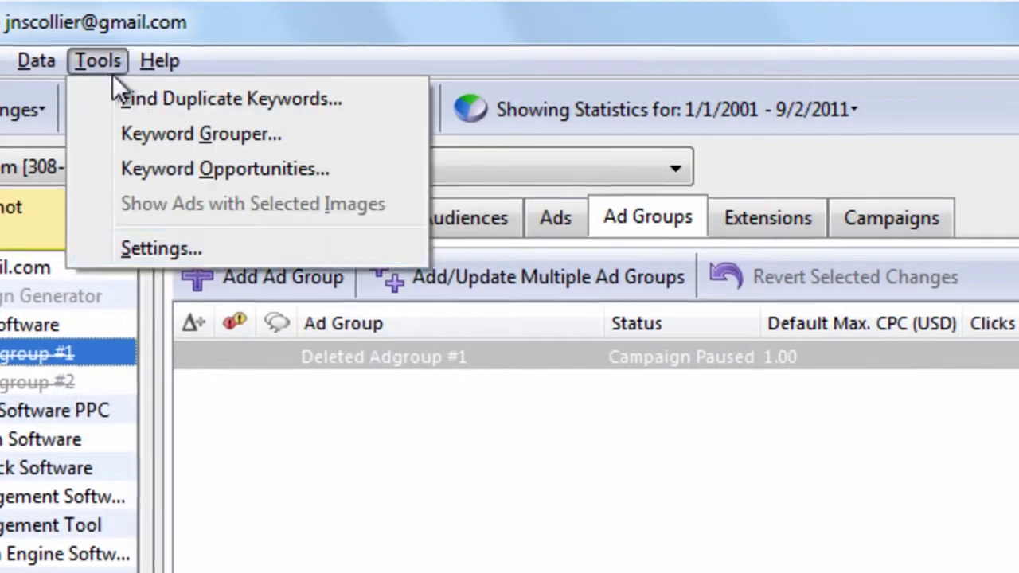
pyautogui.click(161, 249)
pyautogui.click(140, 159)
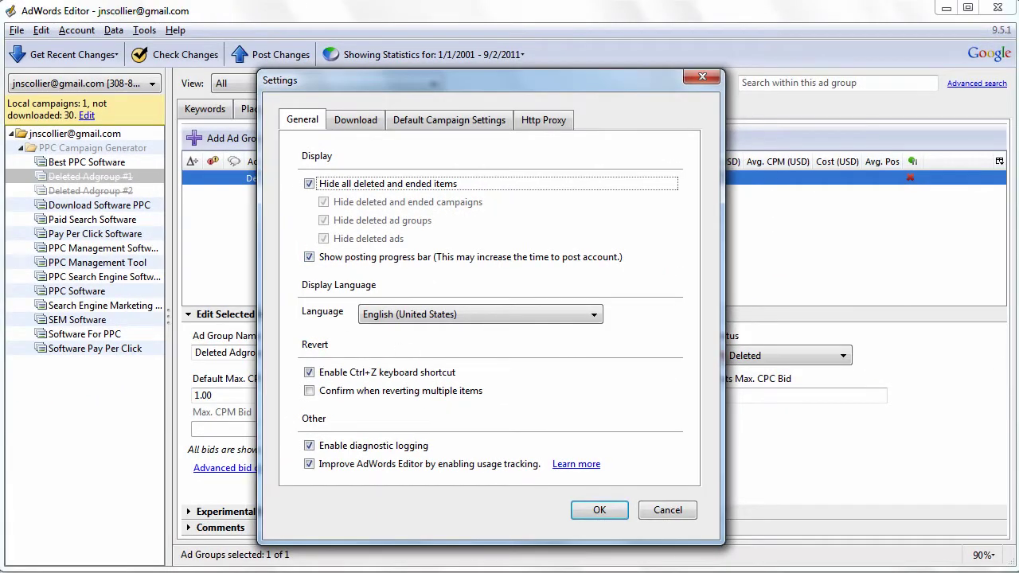
pyautogui.click(667, 509)
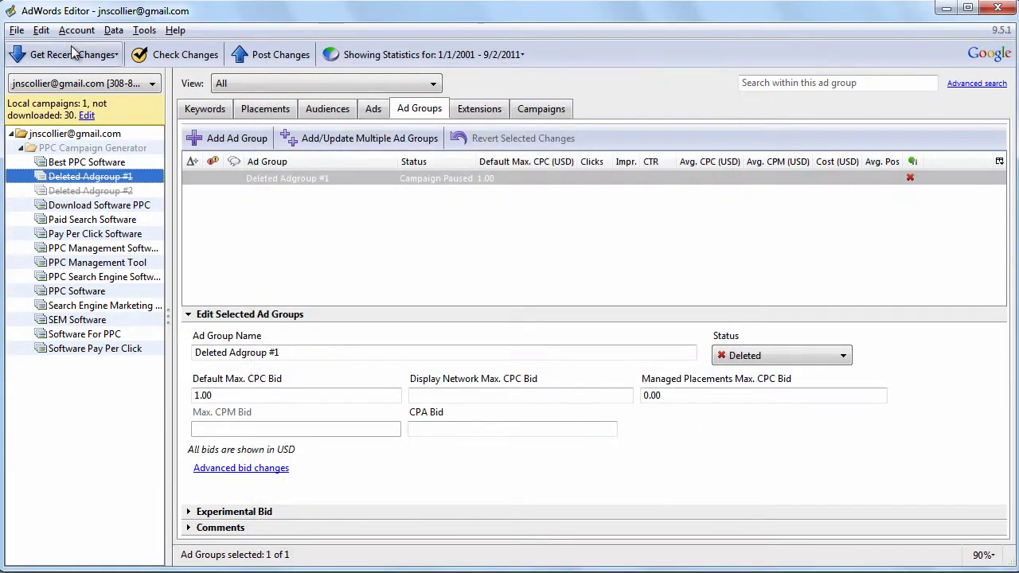
pyautogui.click(51, 55)
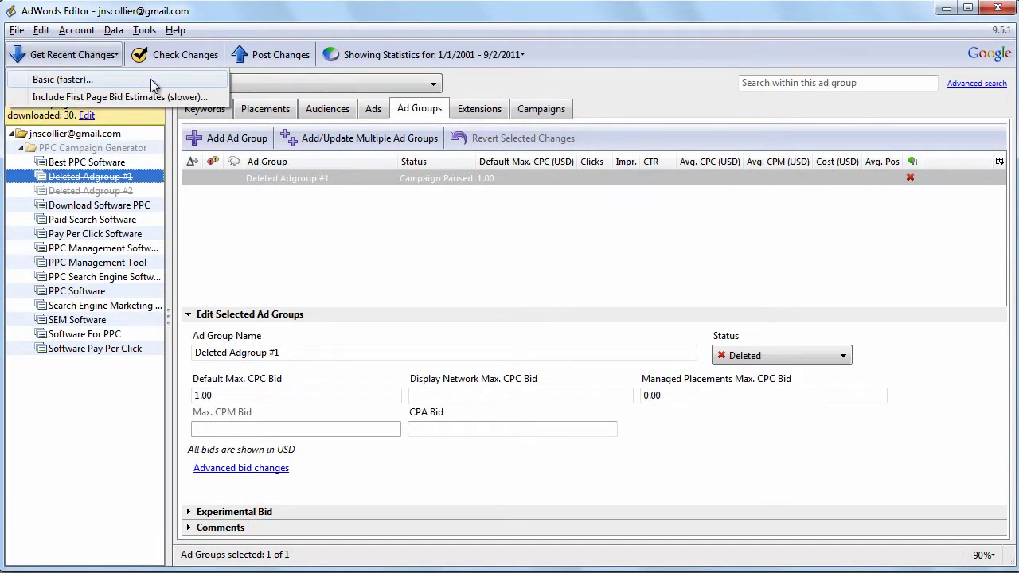
pyautogui.click(311, 234)
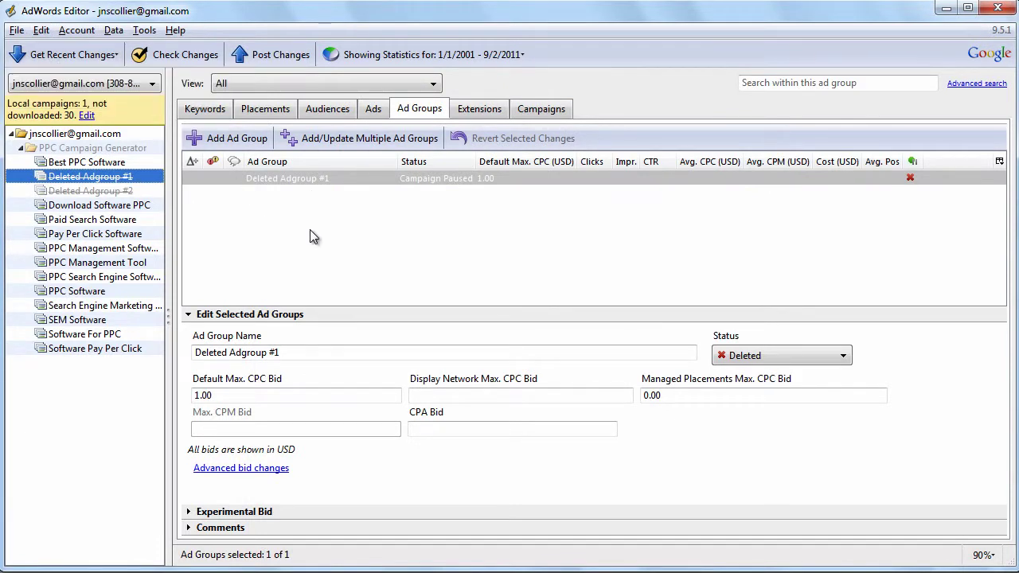
pyautogui.click(144, 30)
# Step: In General settings, toggle 'Confirm when reverting multiple items' off and back on
pyautogui.click(176, 124)
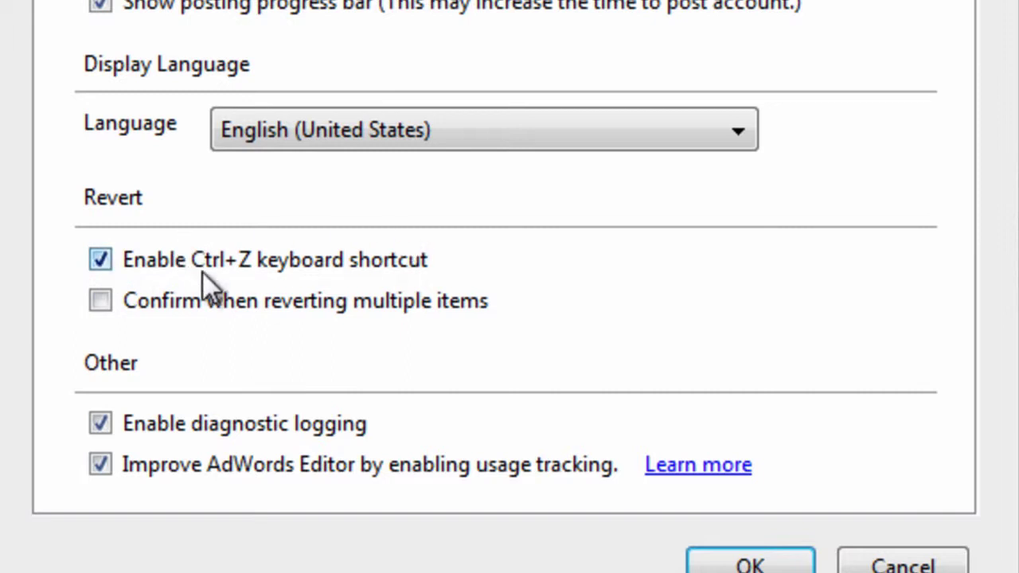
pyautogui.click(103, 302)
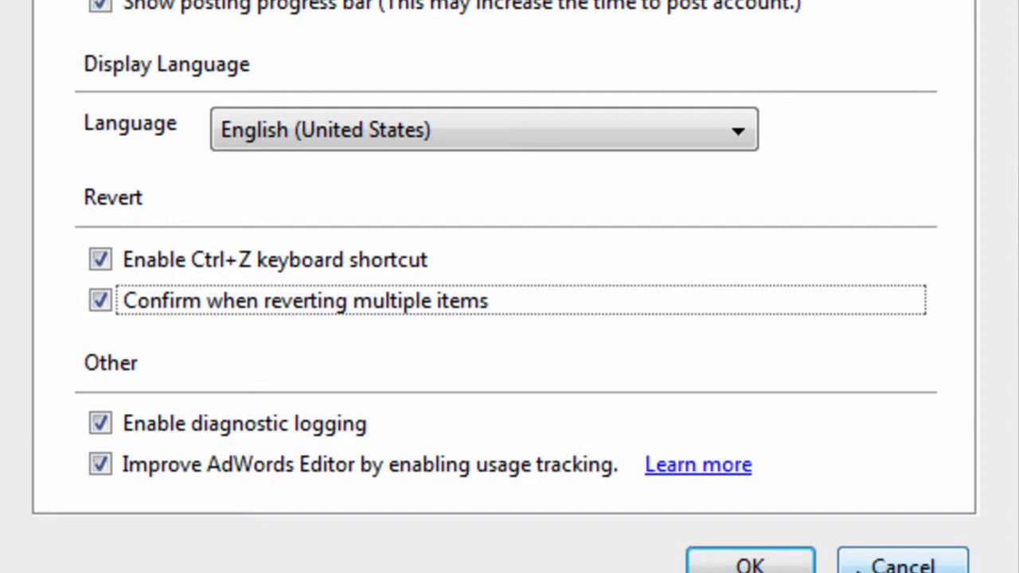
pyautogui.click(859, 563)
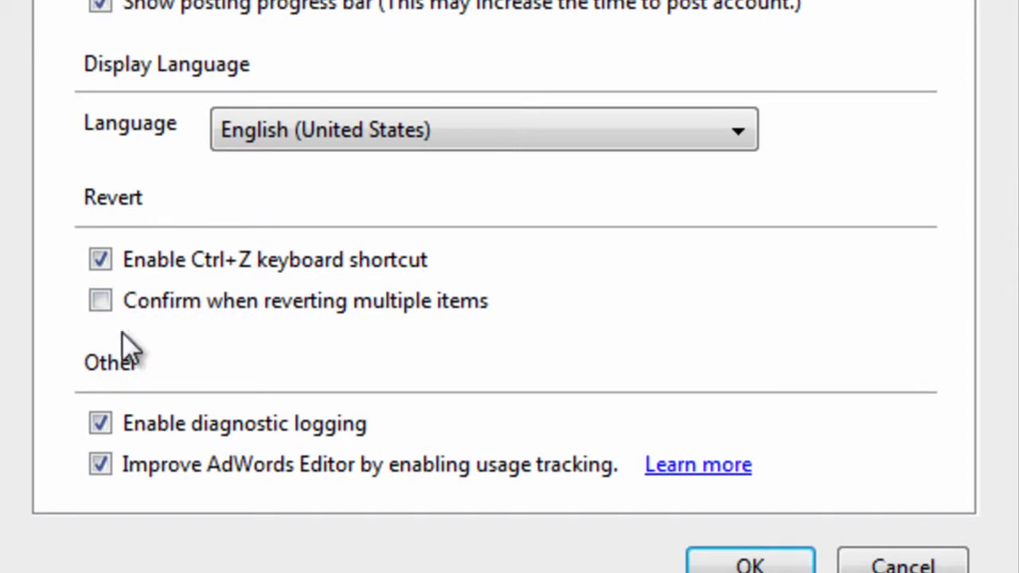
pyautogui.click(101, 301)
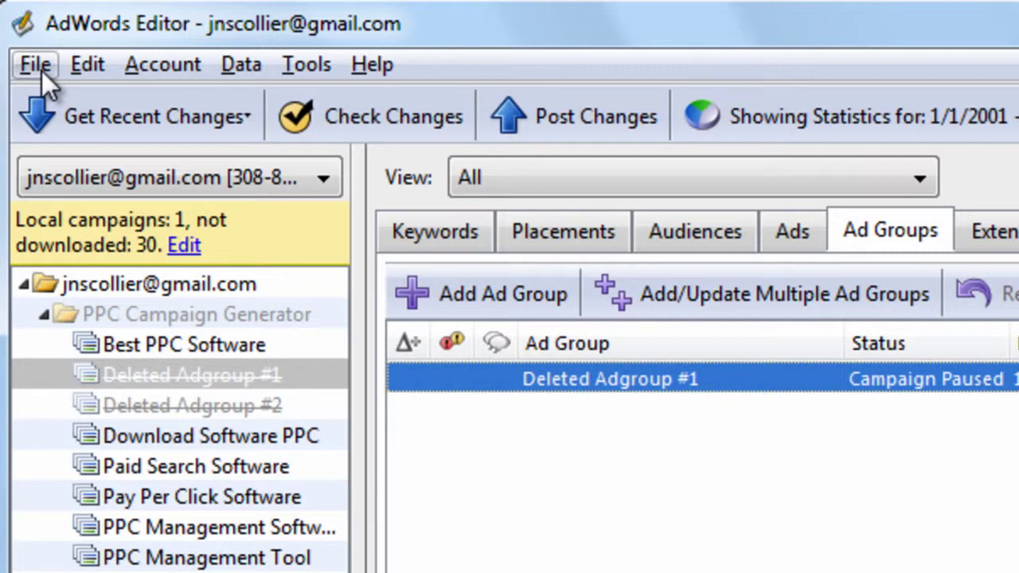
pyautogui.click(41, 70)
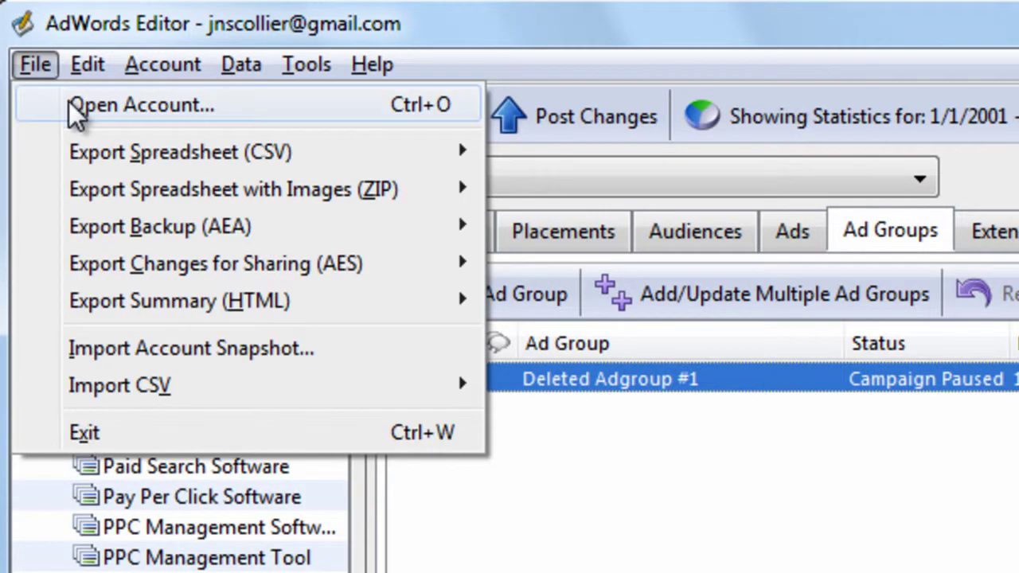
pyautogui.click(35, 64)
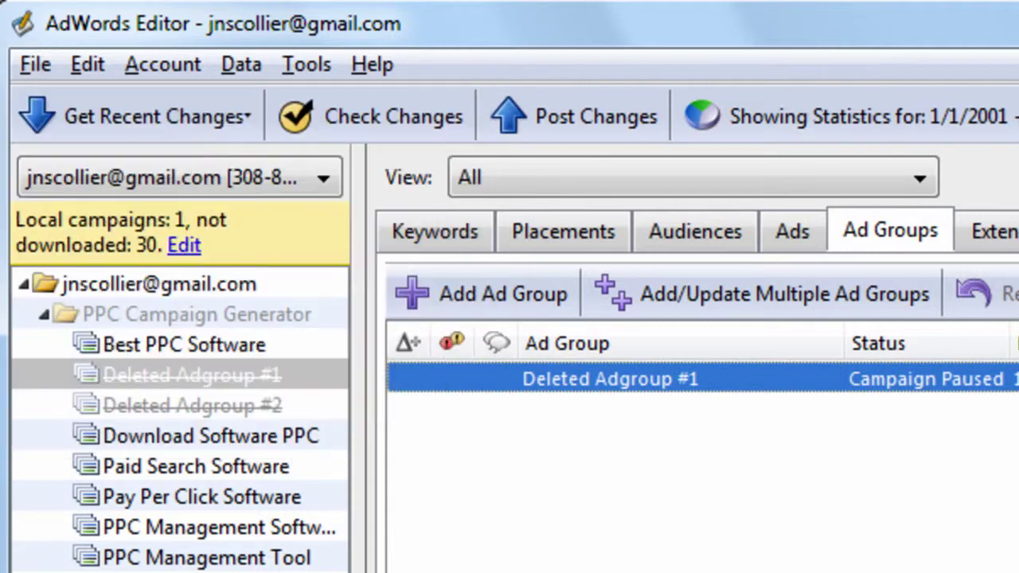
pyautogui.click(35, 64)
pyautogui.moveTo(77, 72)
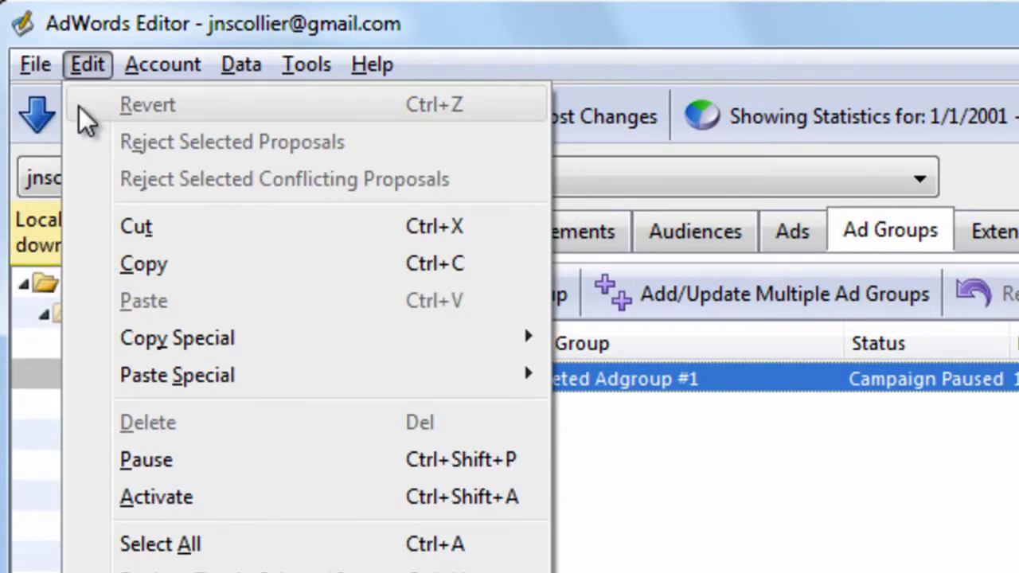
pyautogui.click(760, 421)
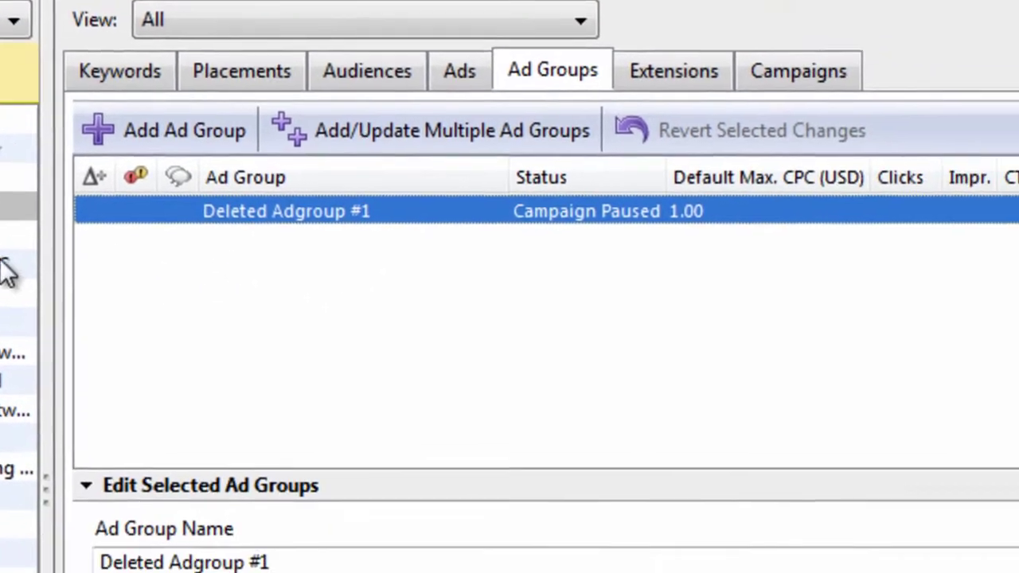
# Step: Delete both text ads in the Download Software PPC ad group
pyautogui.click(311, 439)
pyautogui.click(405, 44)
pyautogui.hotkey('ctrl', 'a')
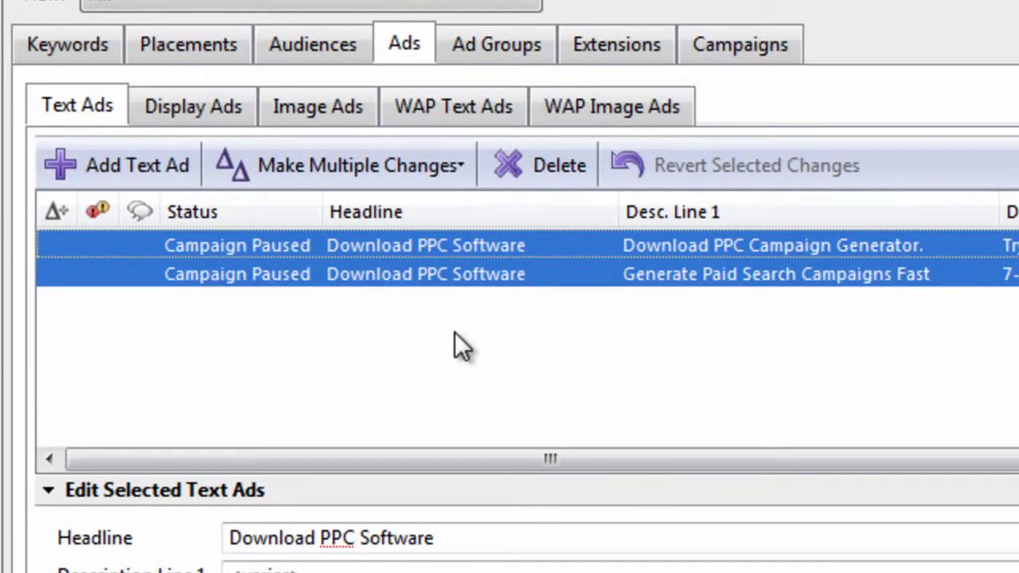
pyautogui.press('Delete')
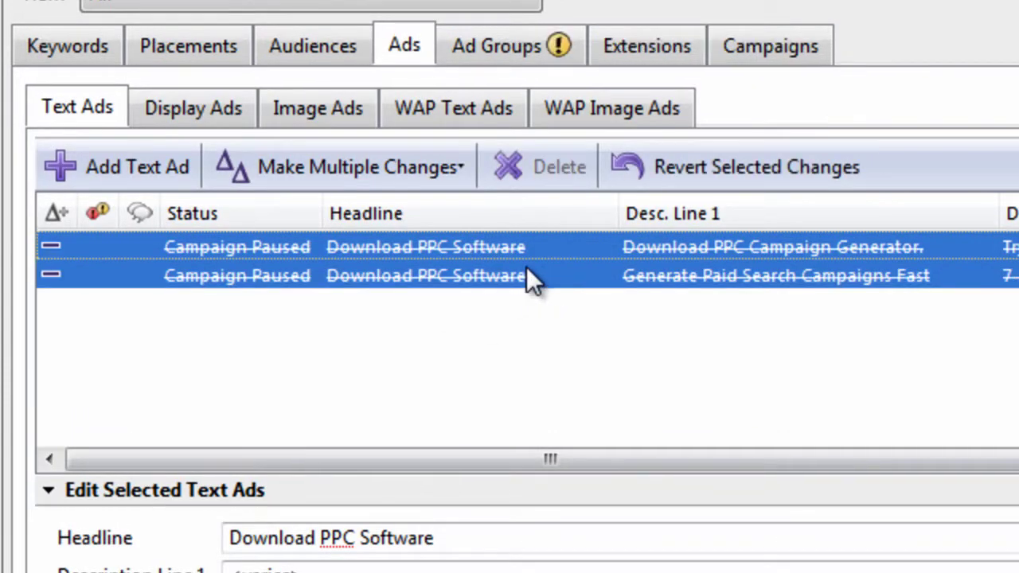
# Step: Revert the deletion of both ads, confirm it, then bring up the program settings
pyautogui.rightClick(527, 269)
pyautogui.click(583, 293)
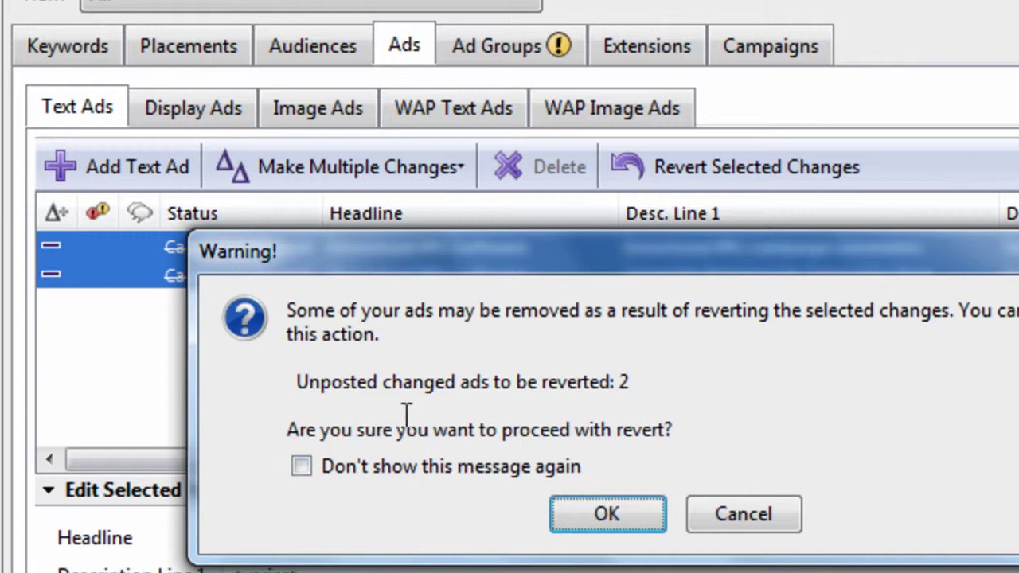
pyautogui.click(648, 515)
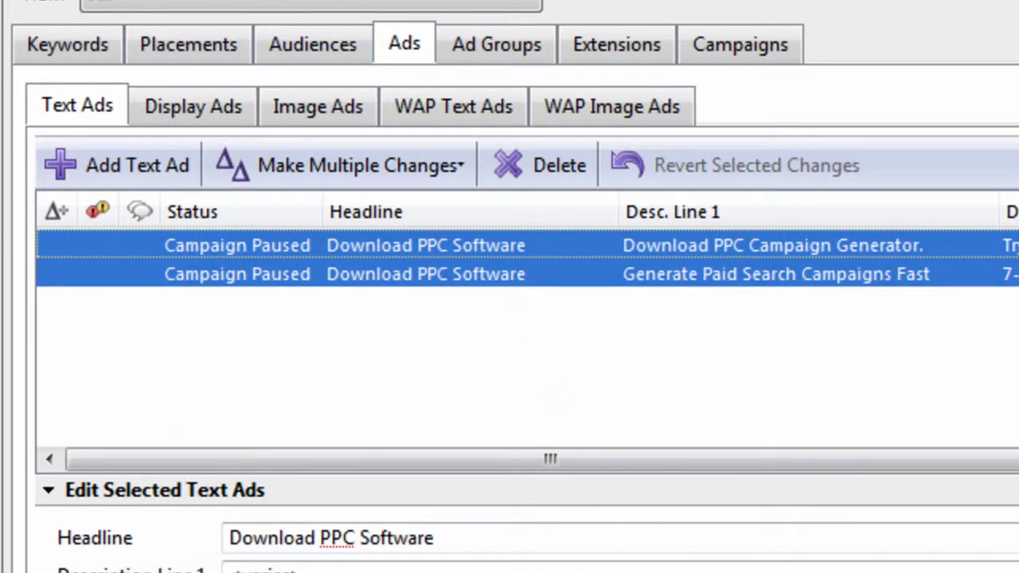
pyautogui.click(24, 2)
pyautogui.click(25, 73)
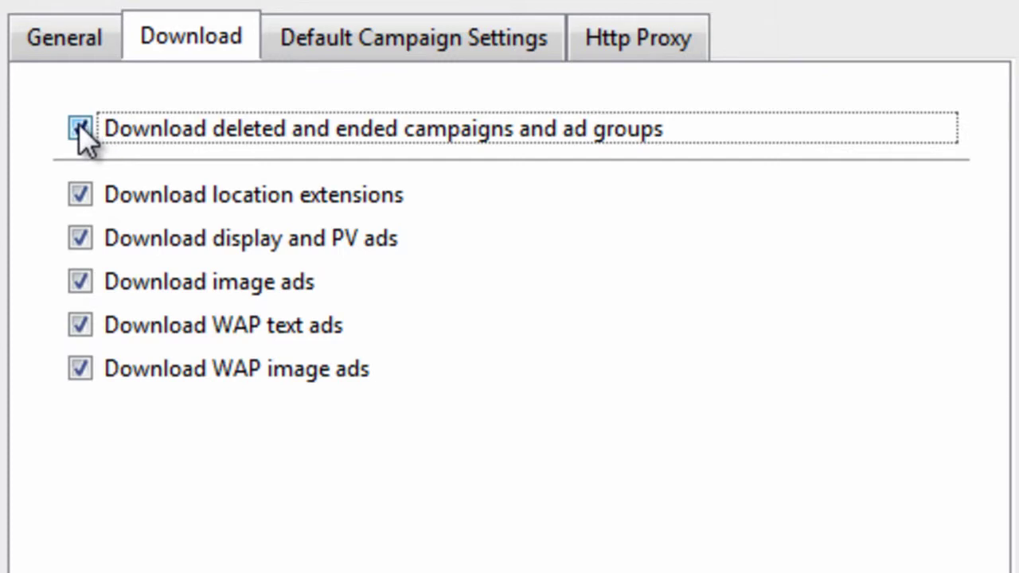
# Step: Uncheck 'Download deleted and ended campaigns and ad groups' and view Default Campaign Settings
pyautogui.click(79, 127)
pyautogui.click(371, 49)
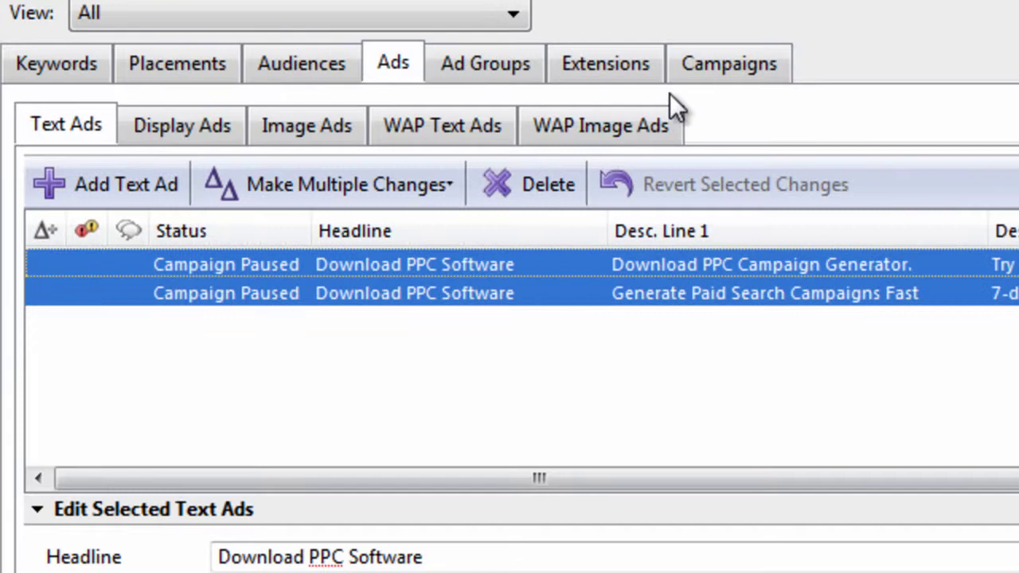
# Step: Add CPC Campaign #2 and inspect its Search Network and Display Network settings
pyautogui.click(690, 73)
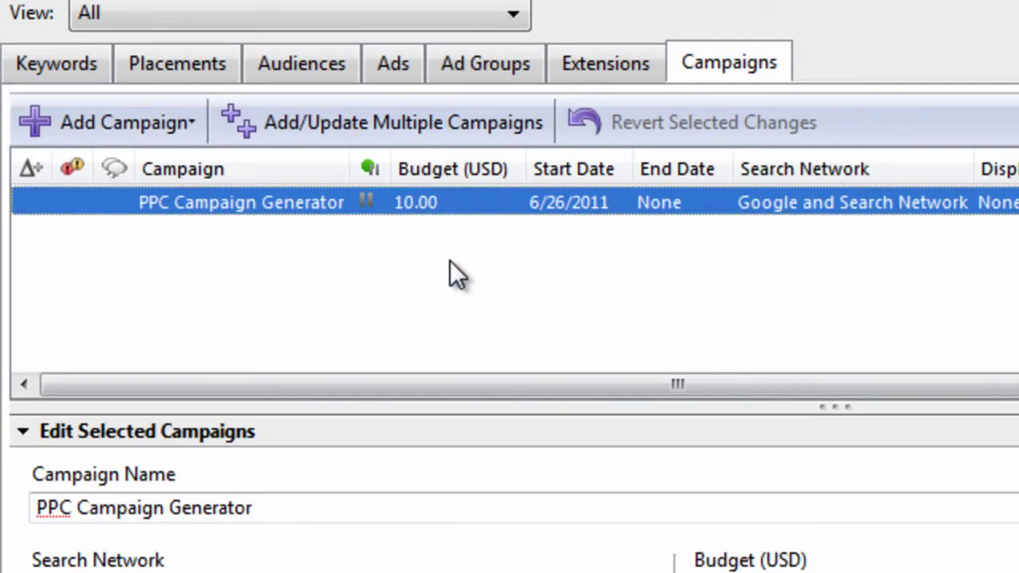
pyautogui.click(189, 113)
pyautogui.click(192, 169)
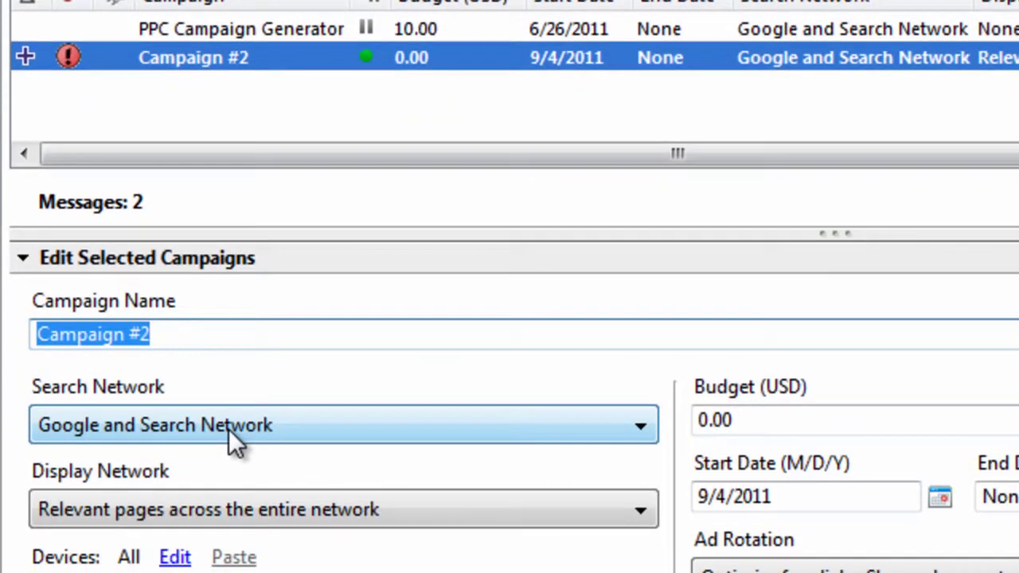
pyautogui.click(222, 424)
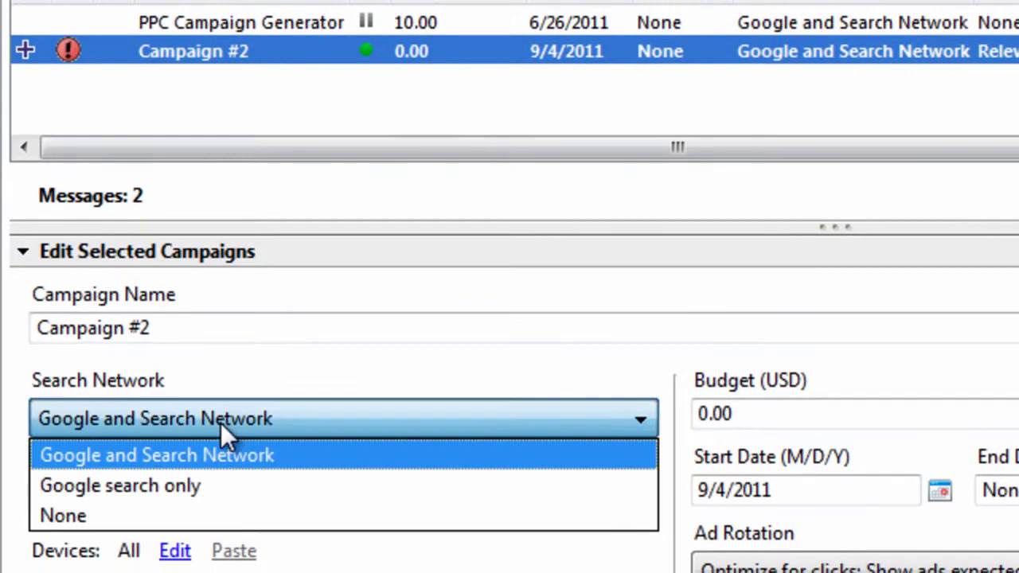
pyautogui.click(220, 423)
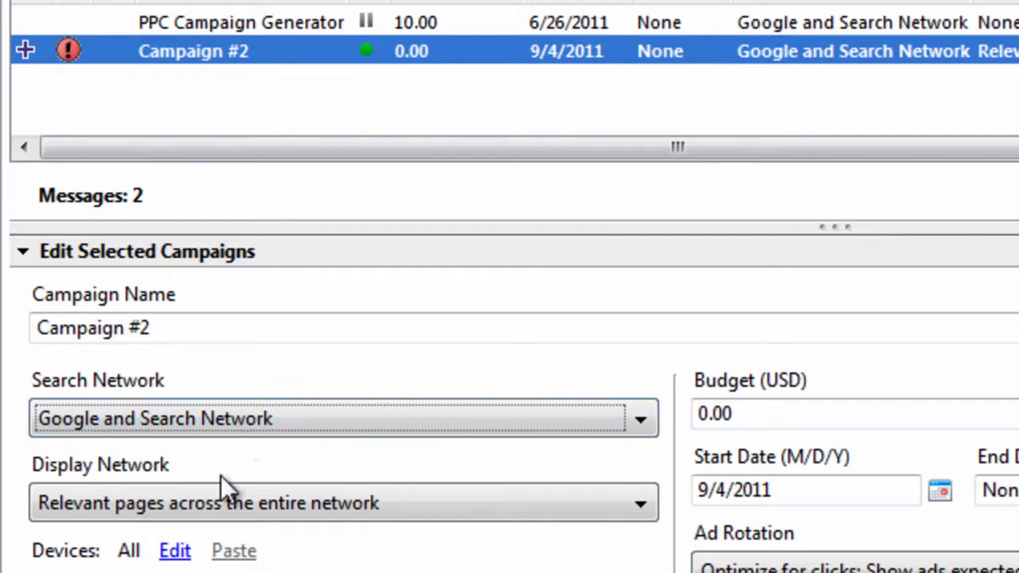
pyautogui.click(223, 509)
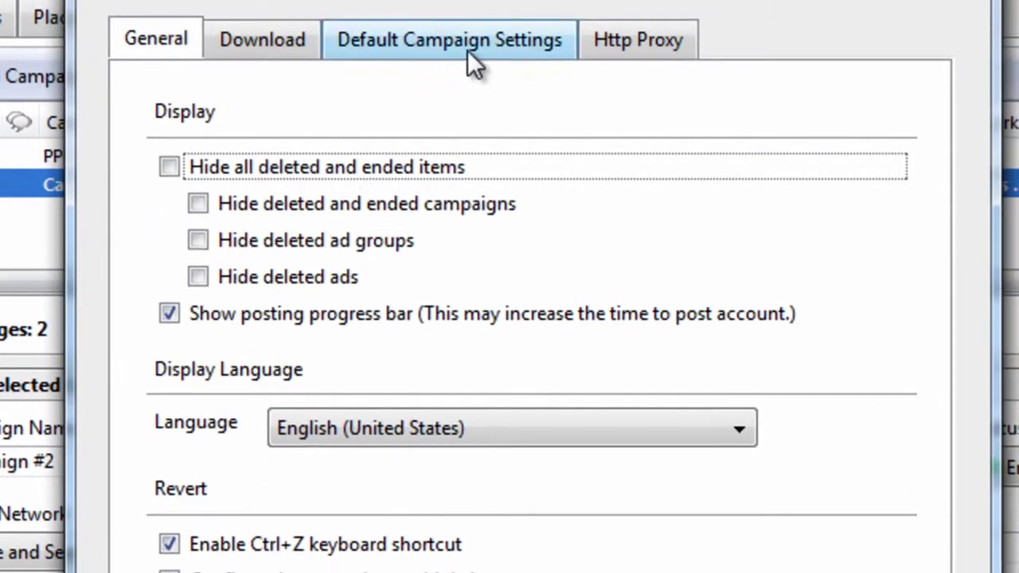
# Step: Set the default Display Network for new campaigns to None and apply the settings
pyautogui.click(468, 46)
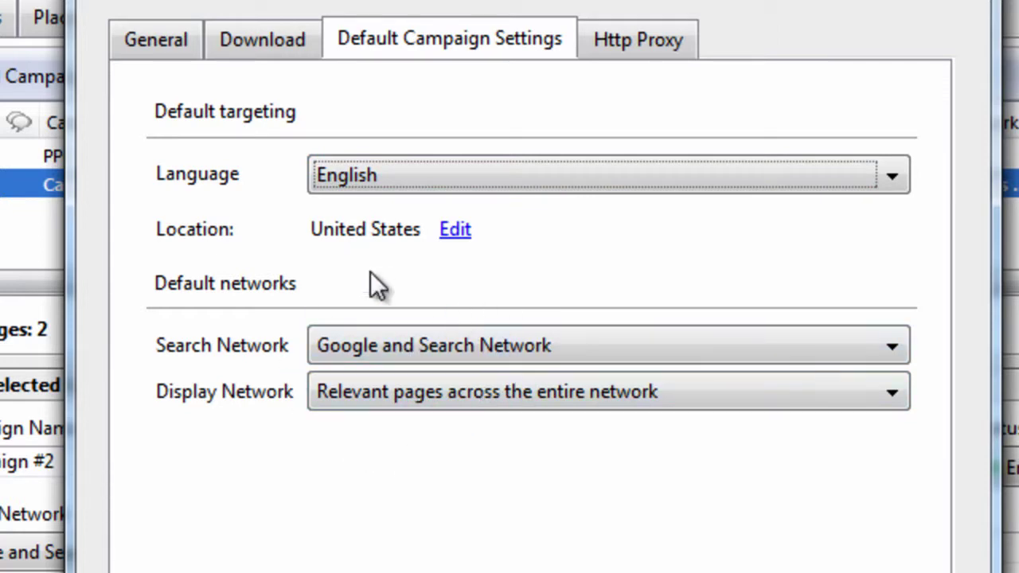
pyautogui.click(480, 401)
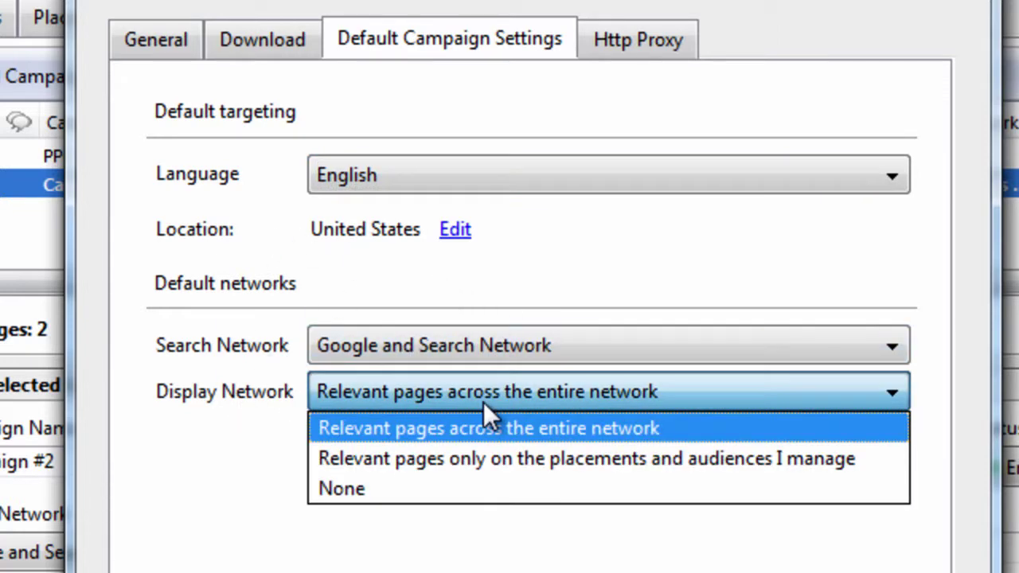
pyautogui.click(454, 483)
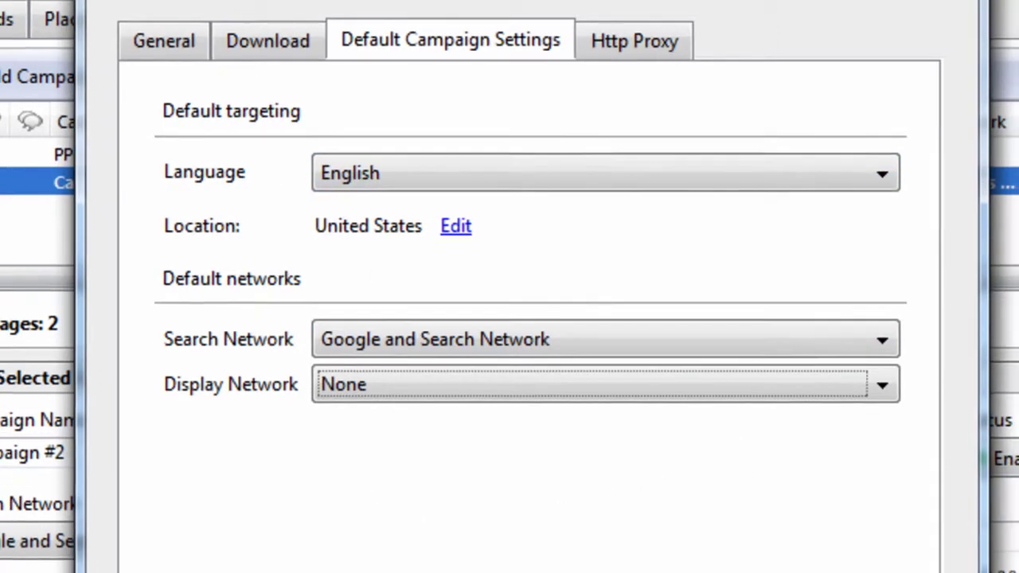
pyautogui.press('Return')
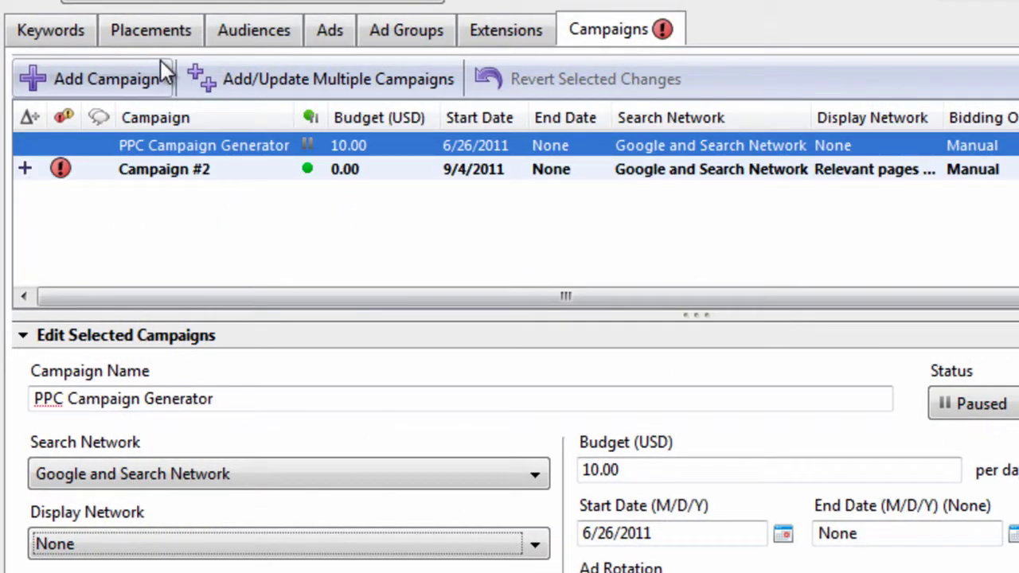
# Step: Add CPC Campaign #3, confirm its Display Network is None, and compare with Campaign #2
pyautogui.click(145, 78)
pyautogui.click(148, 111)
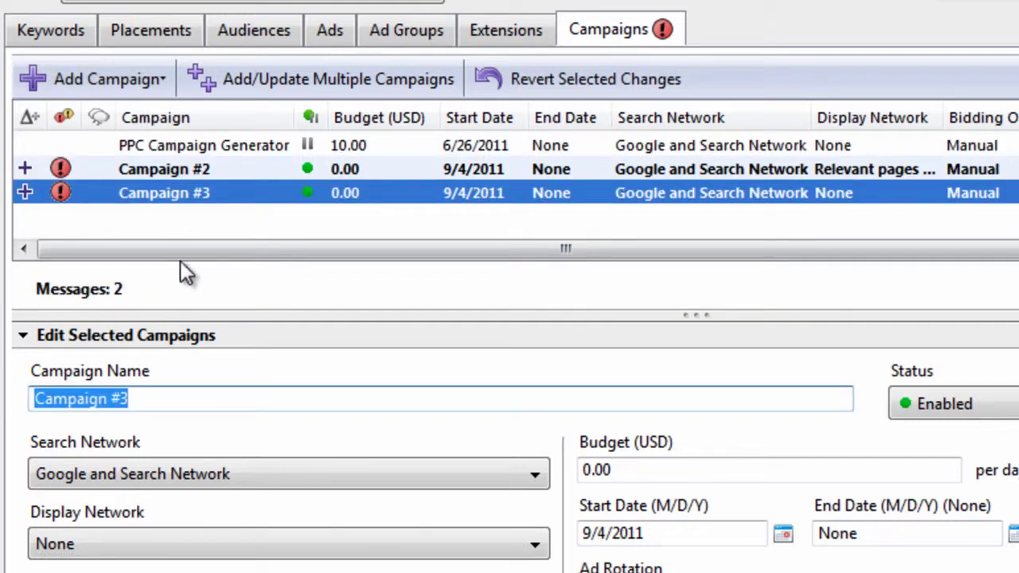
pyautogui.click(87, 550)
pyautogui.click(87, 550)
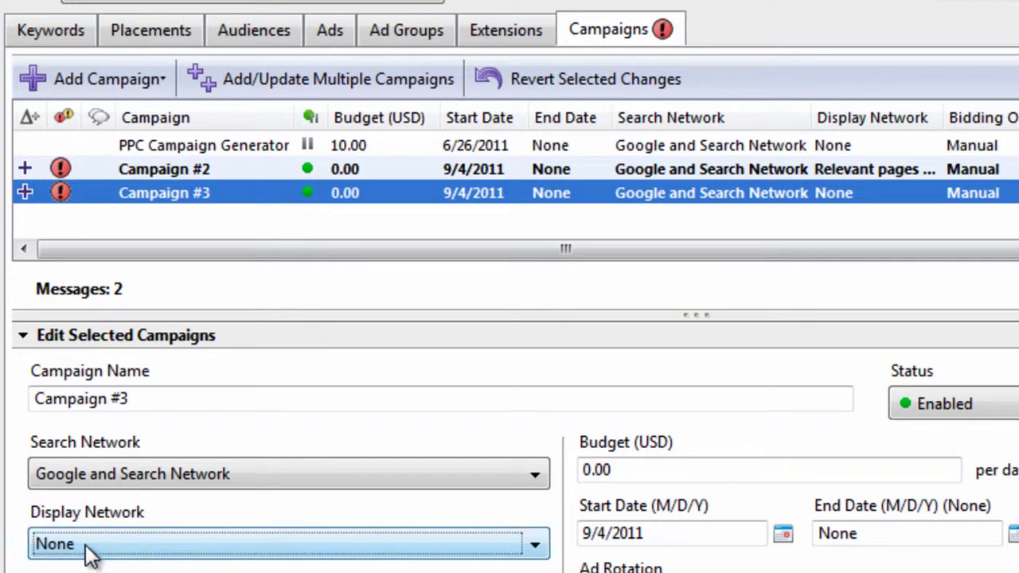
pyautogui.click(138, 168)
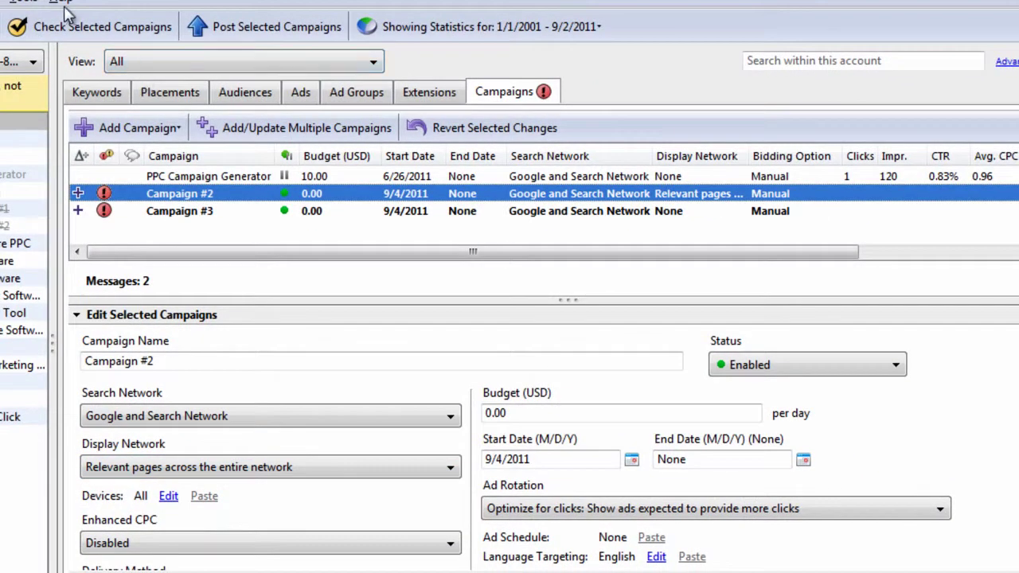
pyautogui.click(32, 4)
pyautogui.click(56, 110)
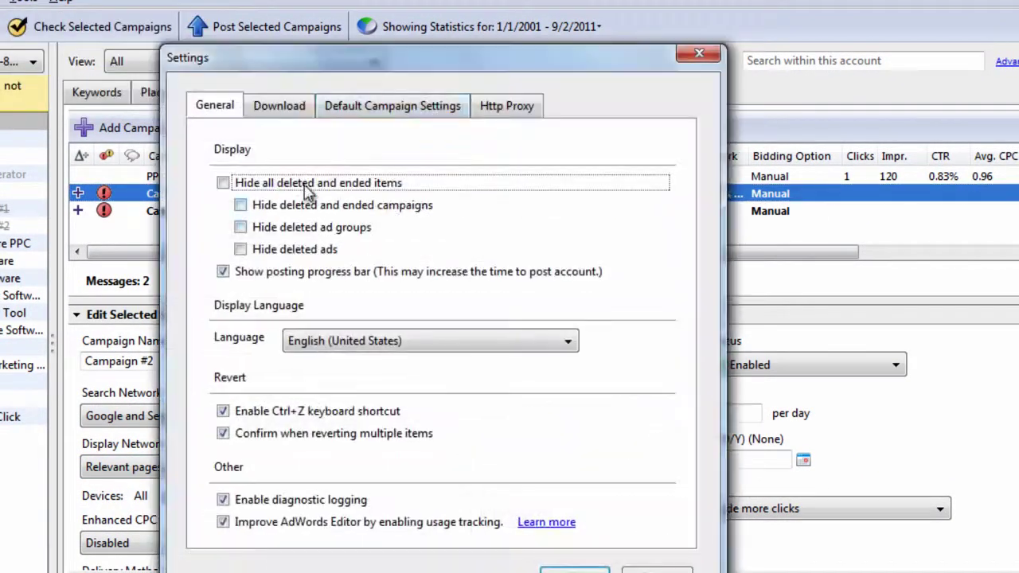
pyautogui.click(394, 106)
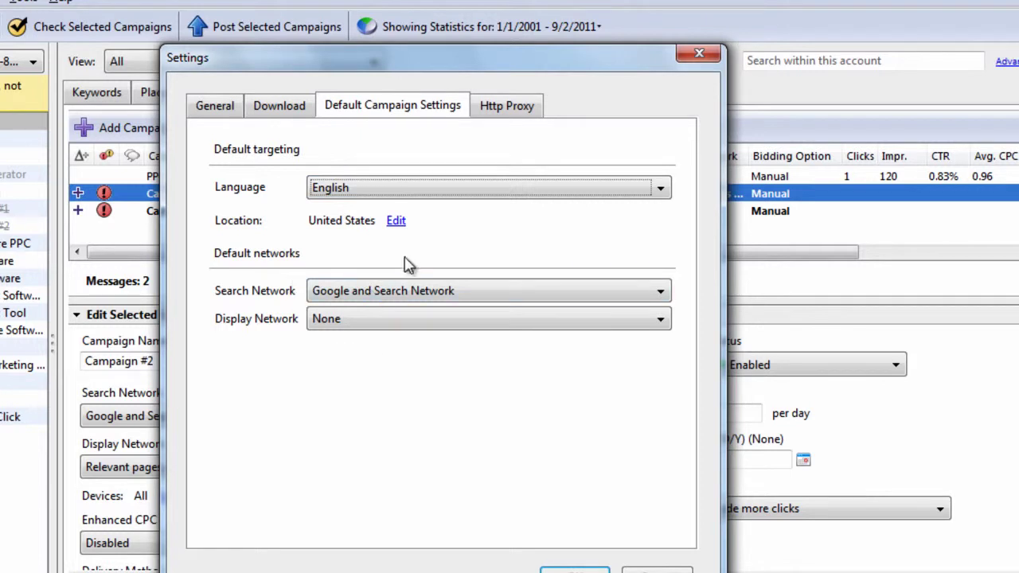
pyautogui.click(501, 112)
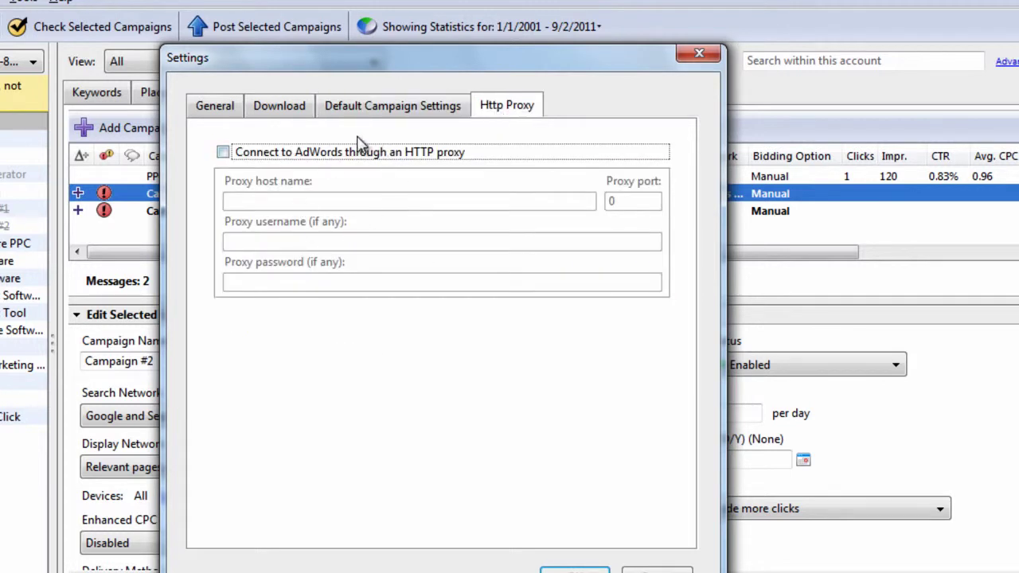
pyautogui.click(223, 152)
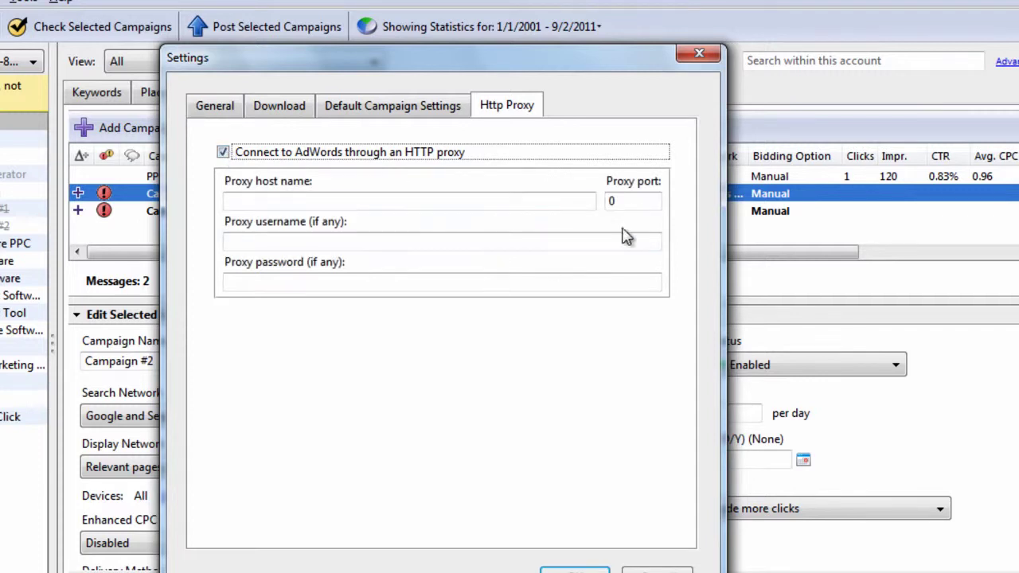
pyautogui.click(222, 151)
pyautogui.click(223, 153)
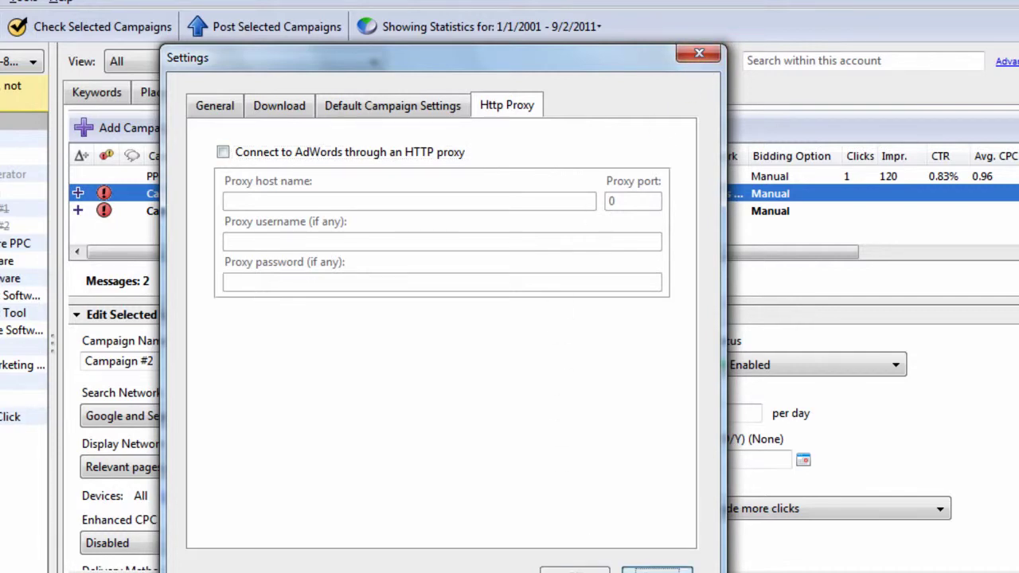
pyautogui.click(656, 568)
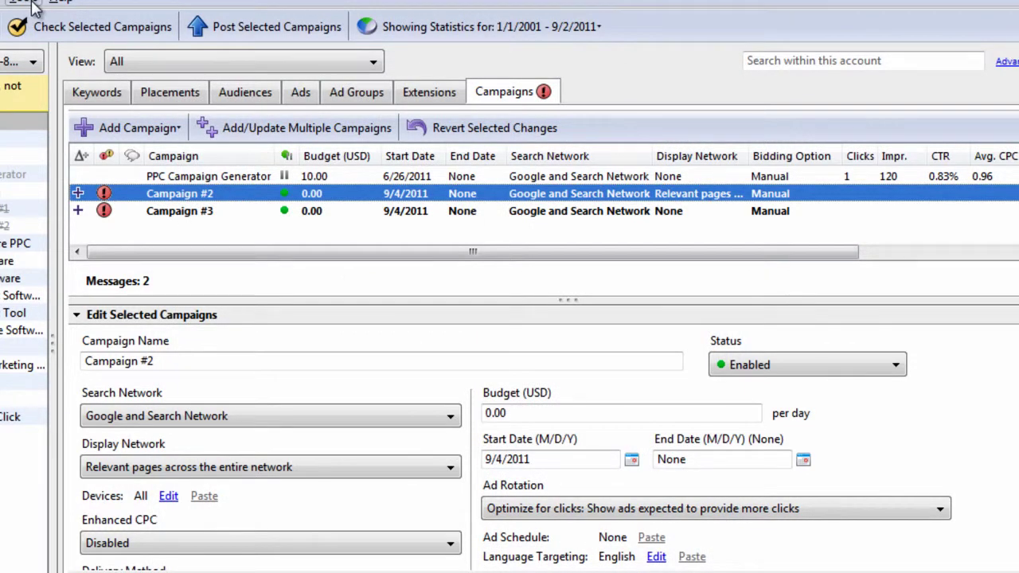